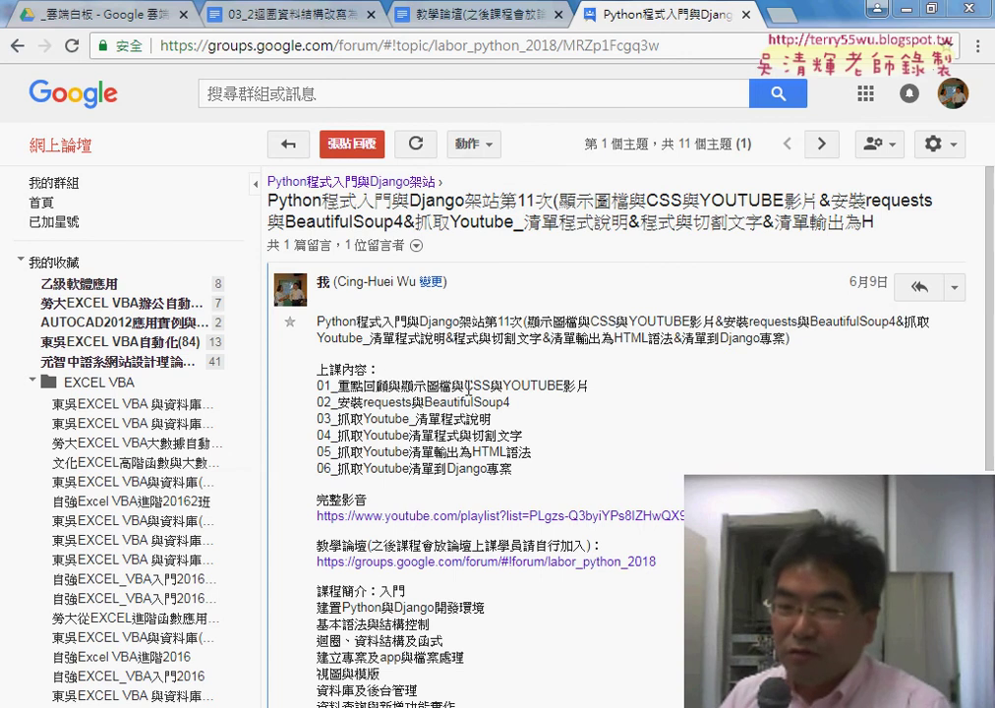
pyautogui.moveTo(464, 386); pyautogui.dragTo(588, 387)
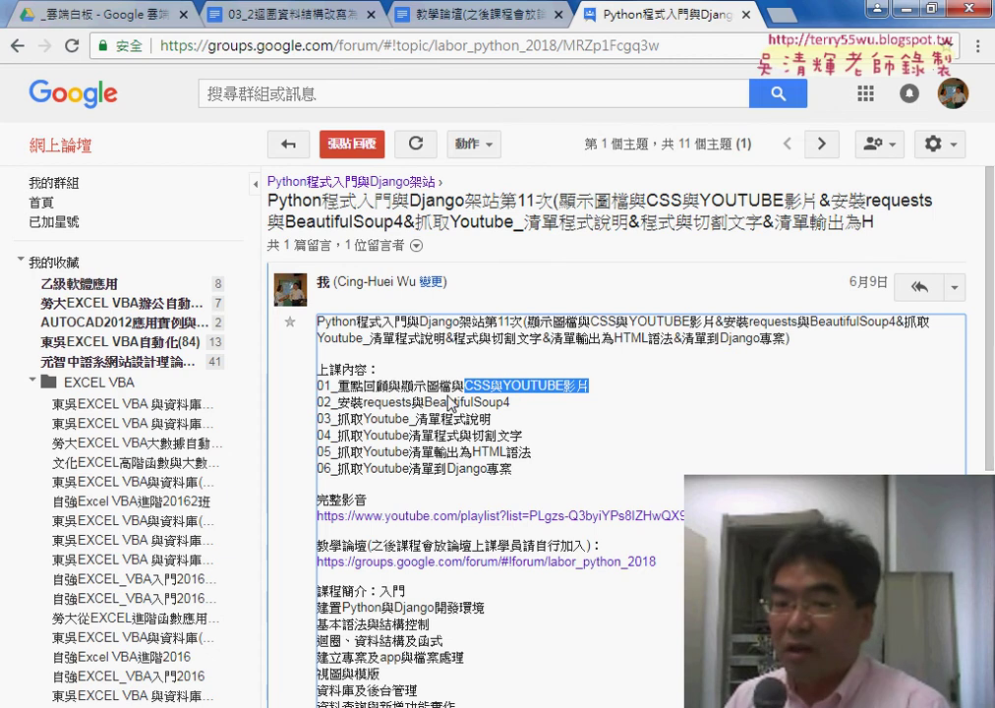
pyautogui.click(434, 386)
pyautogui.moveTo(463, 386); pyautogui.dragTo(491, 385)
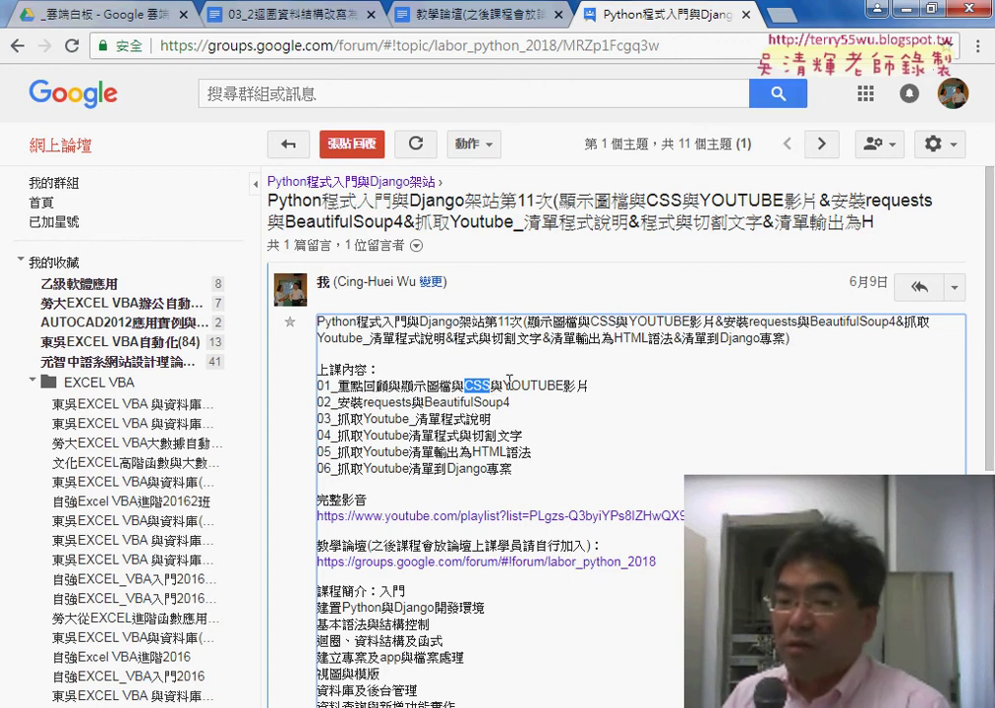
pyautogui.moveTo(511, 386); pyautogui.dragTo(590, 388)
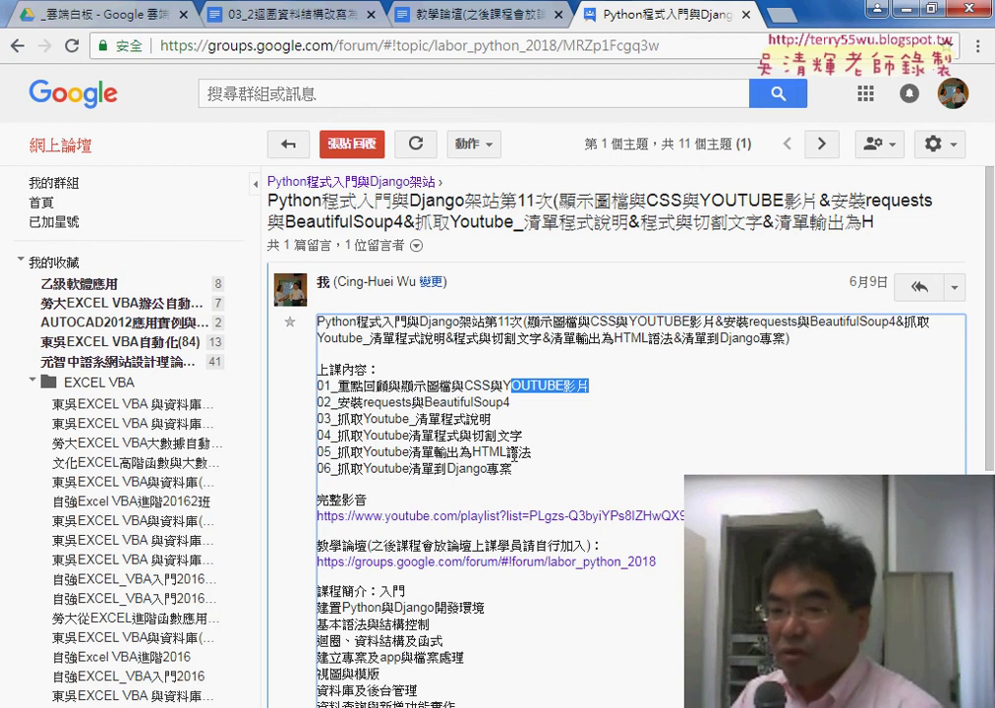
# Highlight the HTML語法 topic in the Google Groups post, then switch to youtube01.py in Eclipse.
pyautogui.moveTo(531, 452); pyautogui.dragTo(473, 452)
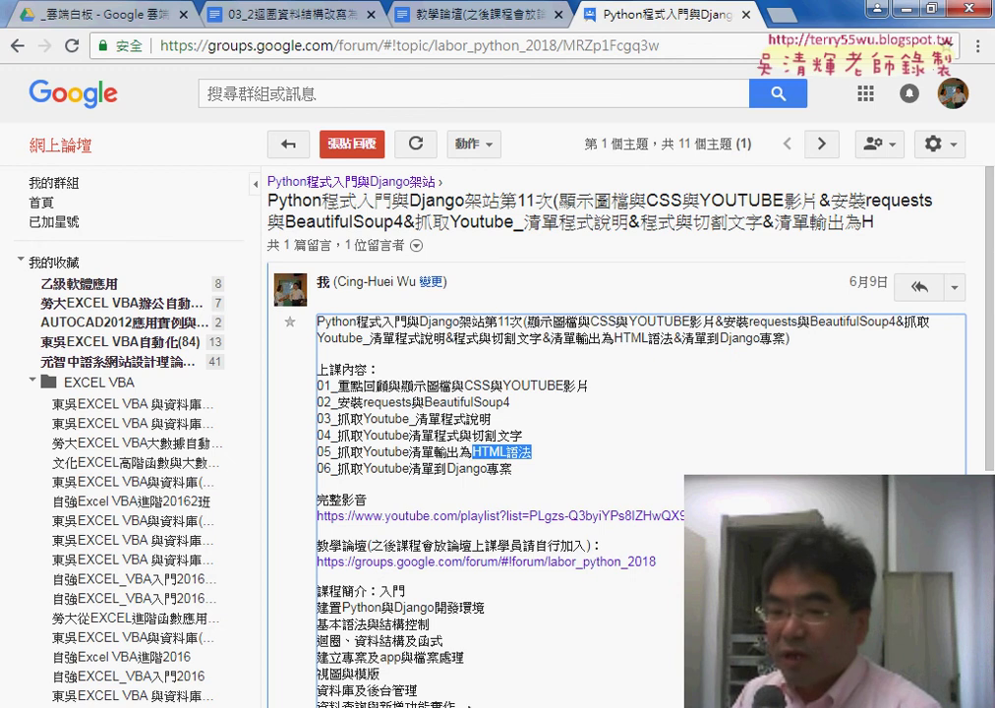
pyautogui.hotkey('alt', 'Tab')
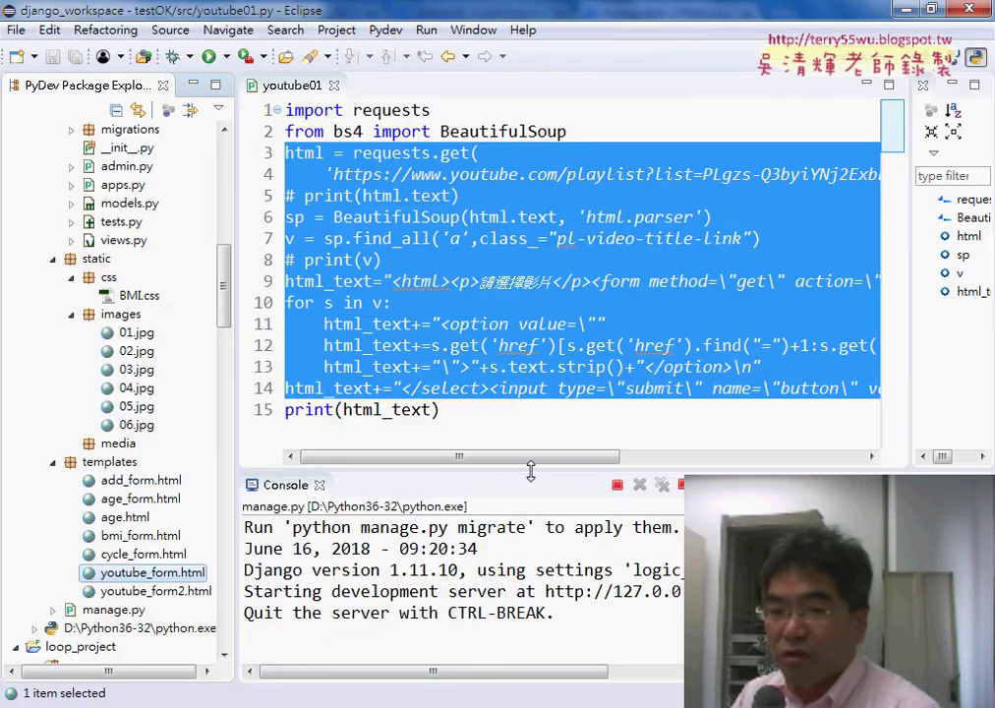
# Shrink the console slightly and point out the loop variable s on line 10 of youtube01.py.
pyautogui.moveTo(530, 470); pyautogui.dragTo(529, 504)
pyautogui.click(450, 346)
pyautogui.click(326, 304)
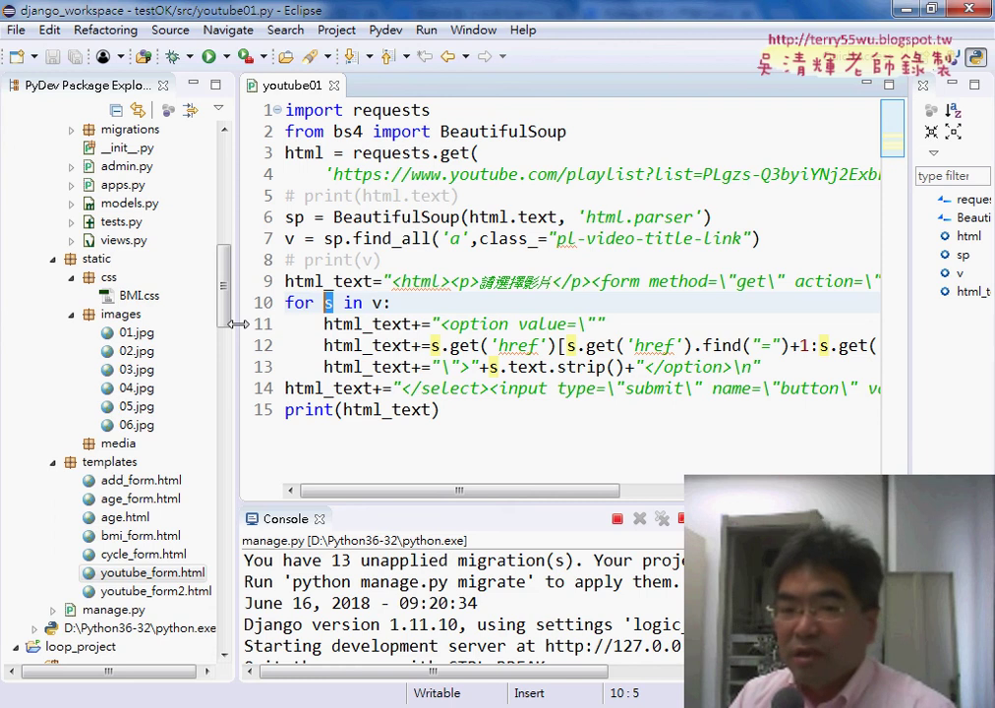
# Resize the Package Explorer and scroll it up to the logic_project project.
pyautogui.moveTo(238, 323); pyautogui.dragTo(168, 323)
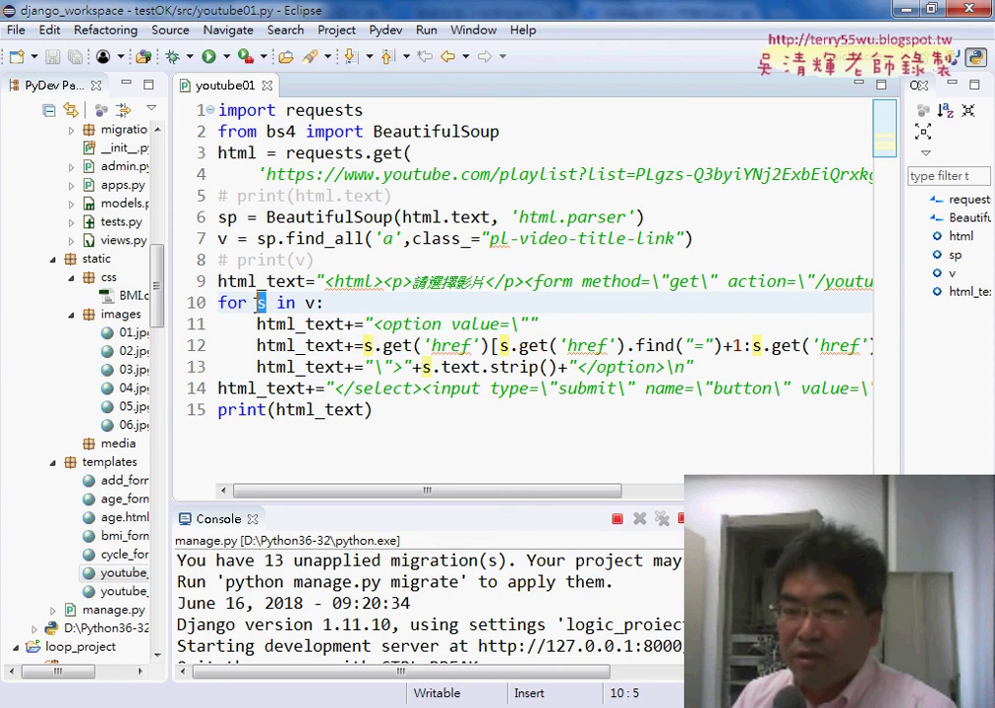
pyautogui.moveTo(336, 344)
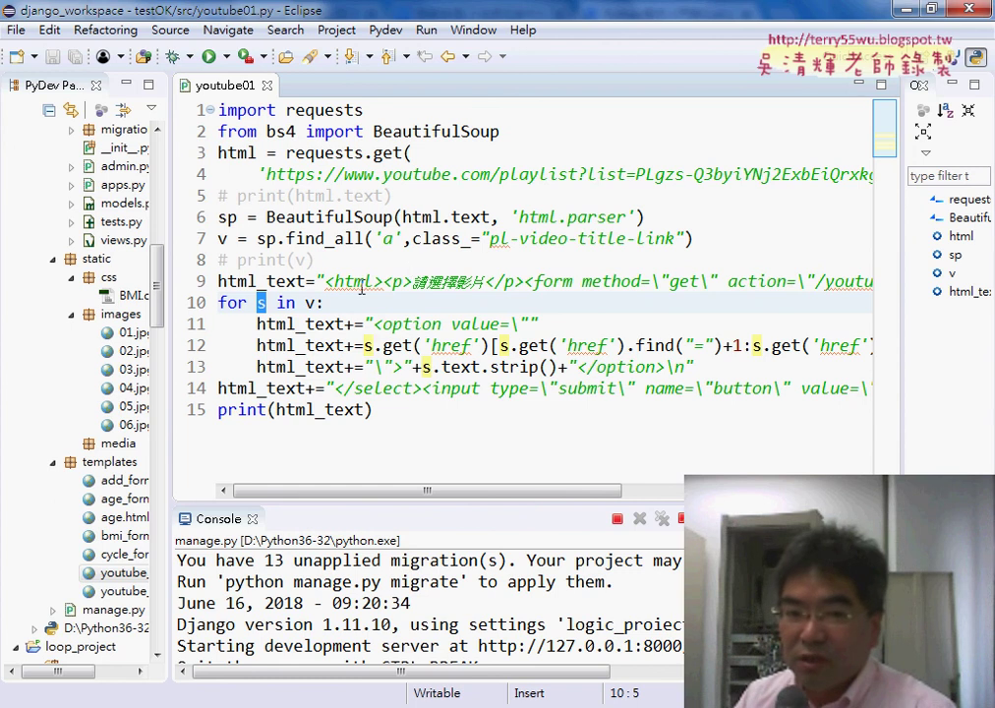
pyautogui.moveTo(169, 281); pyautogui.dragTo(245, 281)
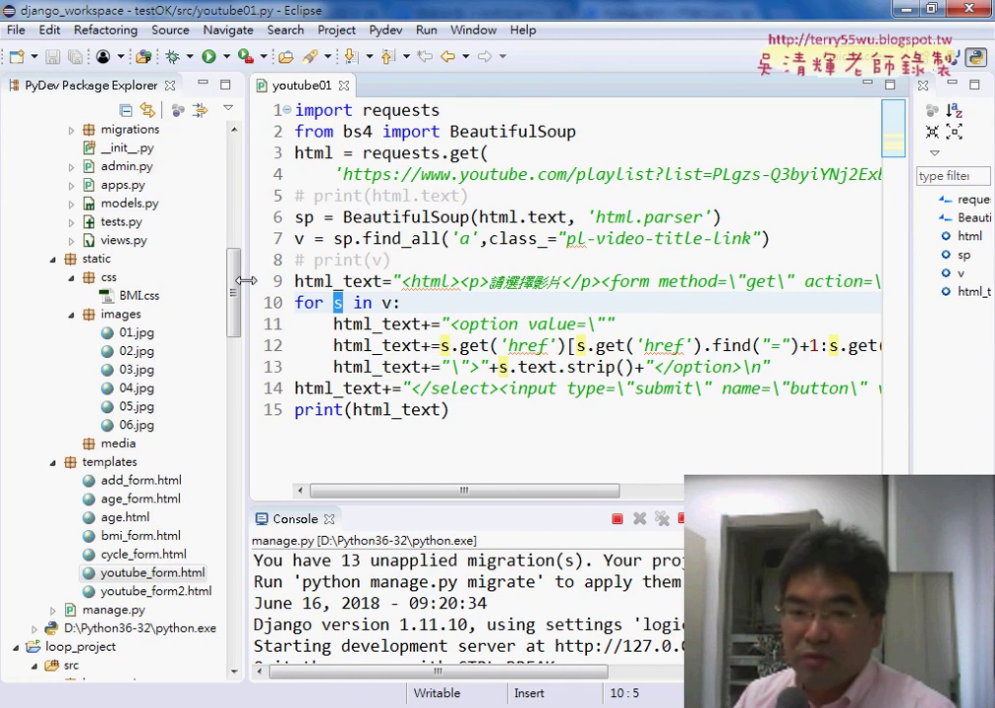
pyautogui.click(238, 288)
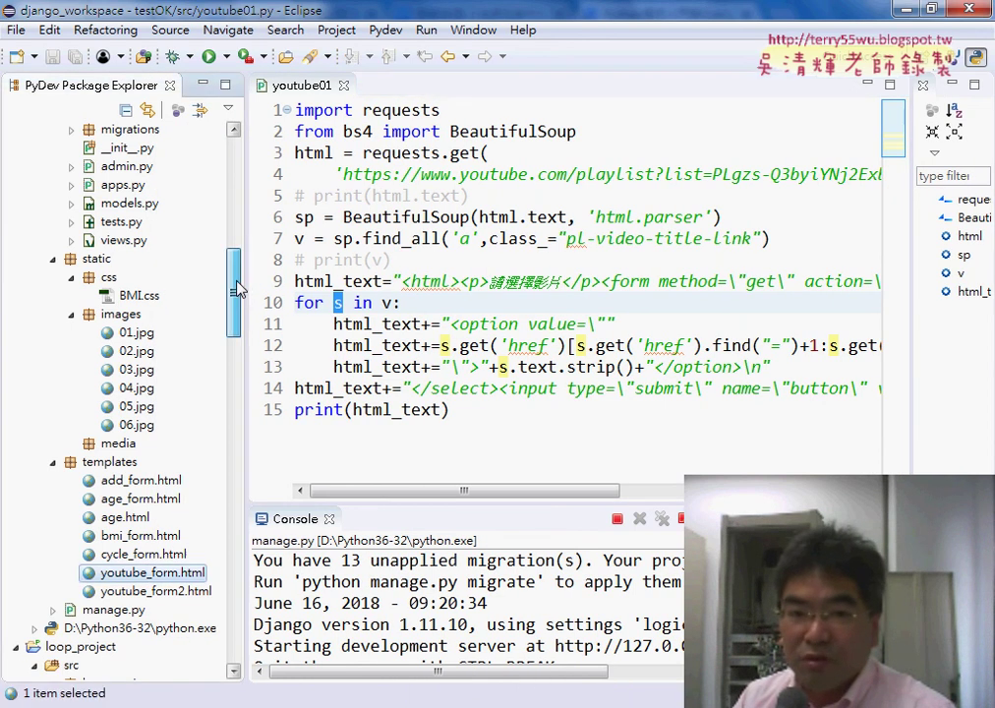
pyautogui.moveTo(238, 288); pyautogui.dragTo(236, 256)
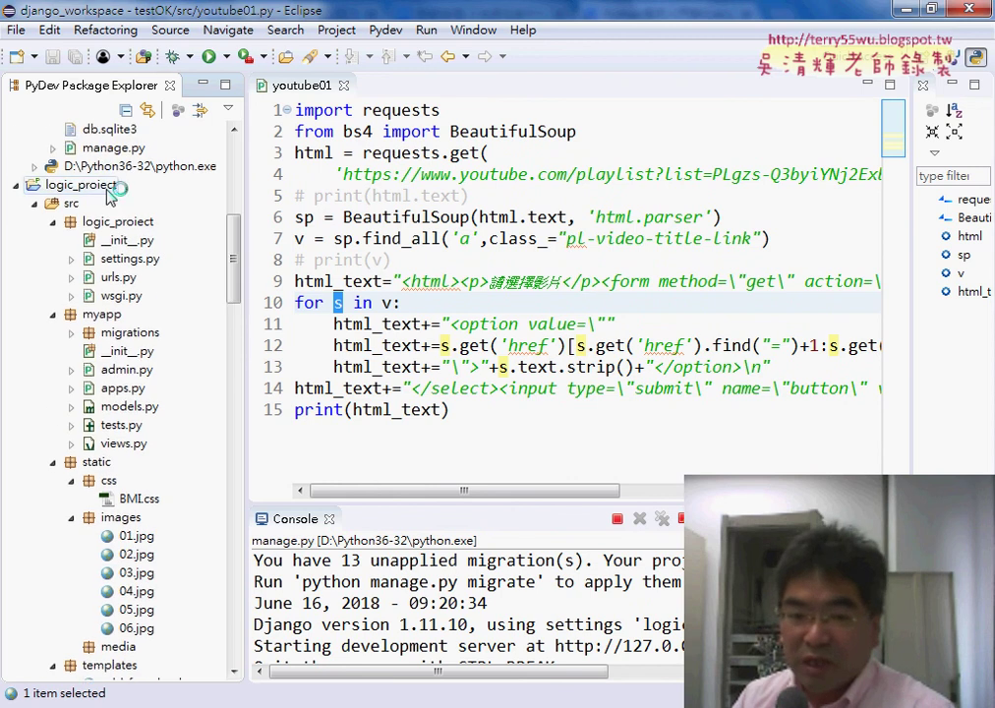
# Run logic_project as a PyDev: Django server and enlarge the Console to read its output.
pyautogui.rightClick(106, 184)
pyautogui.moveTo(400, 496)
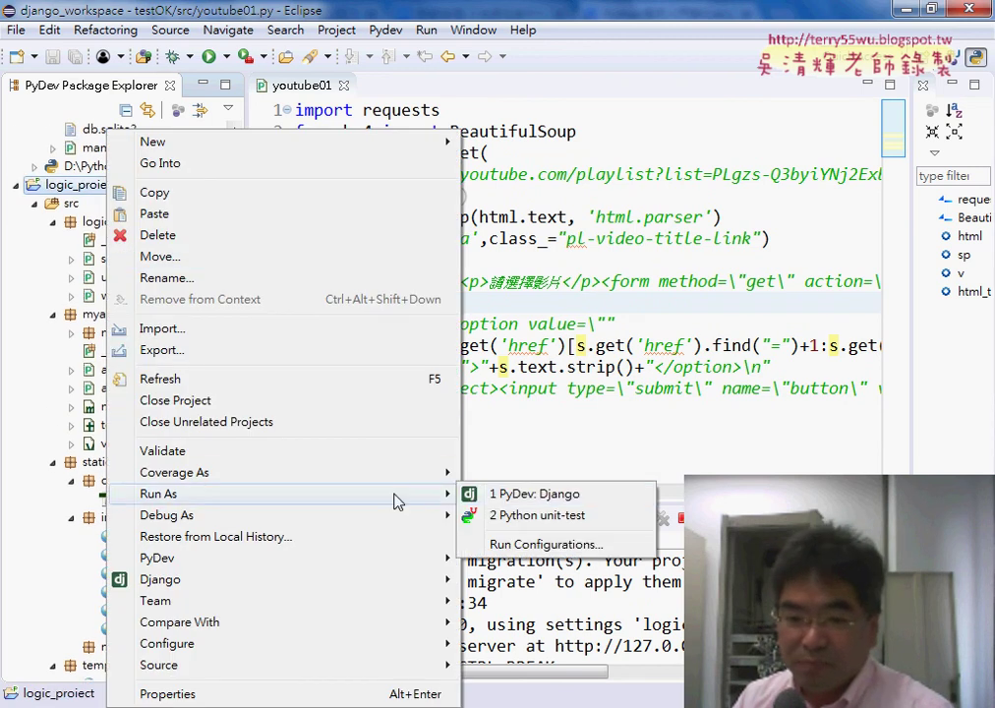
pyautogui.click(521, 496)
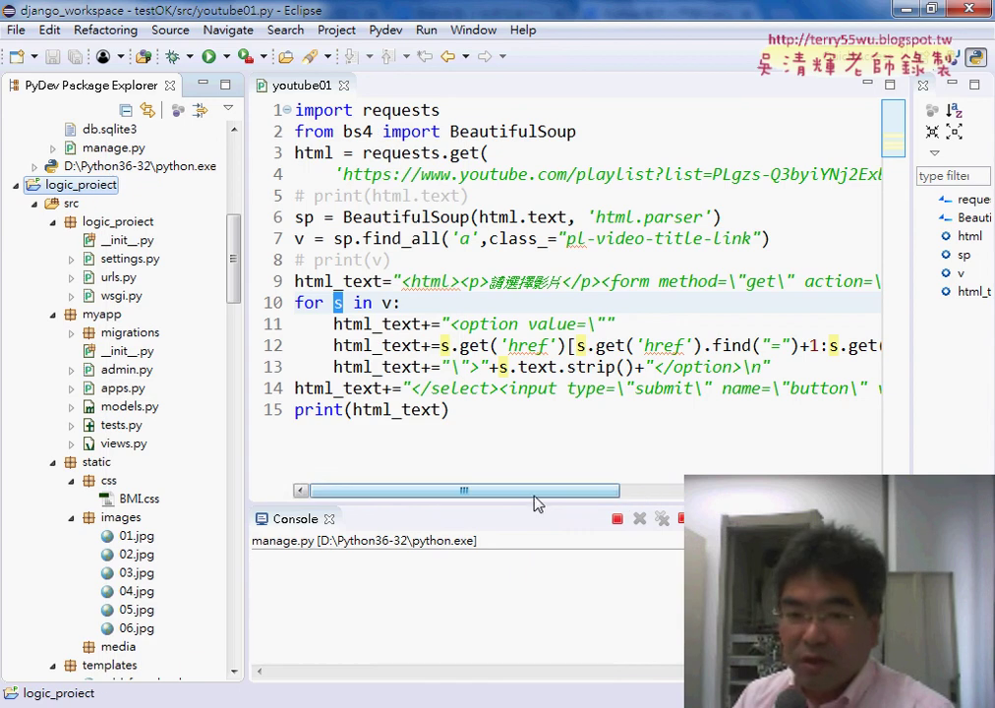
pyautogui.moveTo(532, 502); pyautogui.dragTo(527, 346)
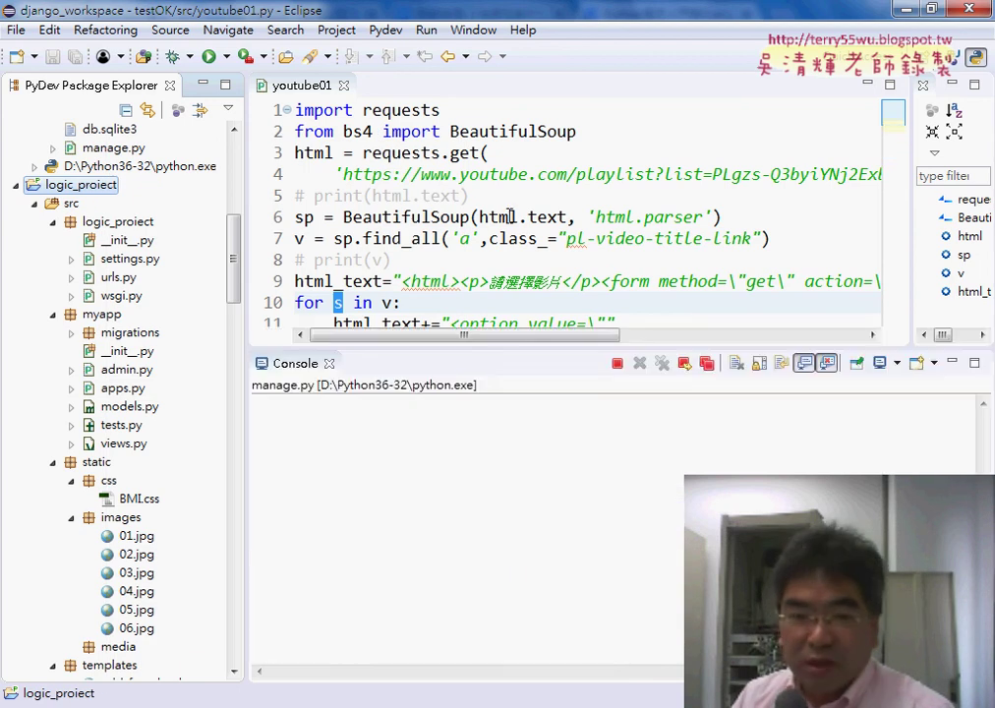
# Open the project's urls.py and highlight the youtube_form route pattern on line 34.
pyautogui.moveTo(236, 267); pyautogui.dragTo(239, 283)
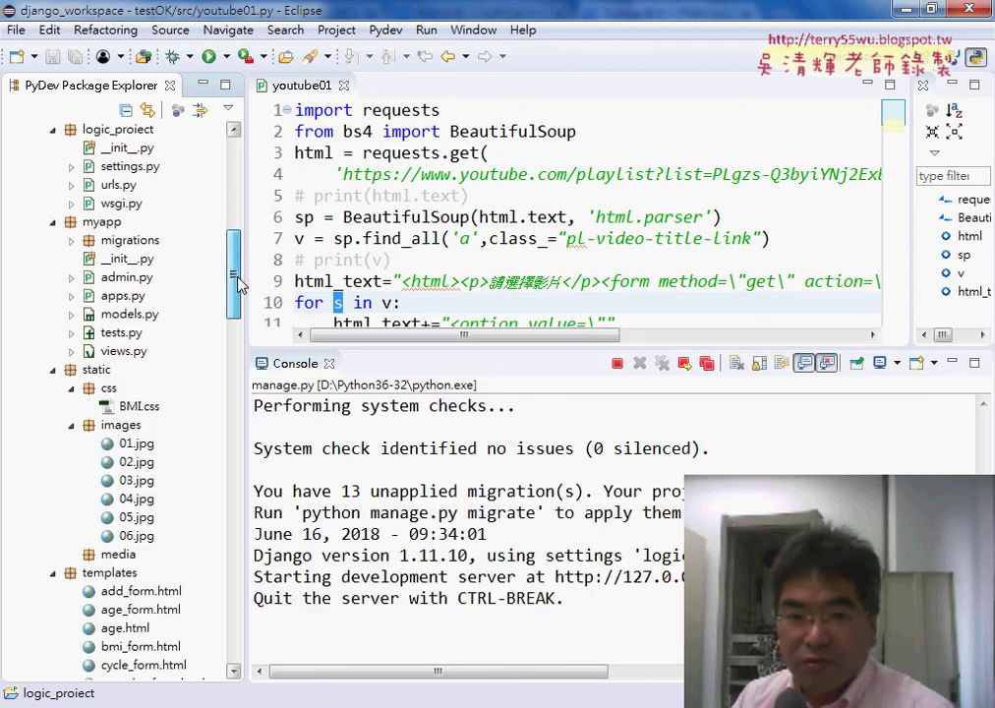
pyautogui.doubleClick(123, 185)
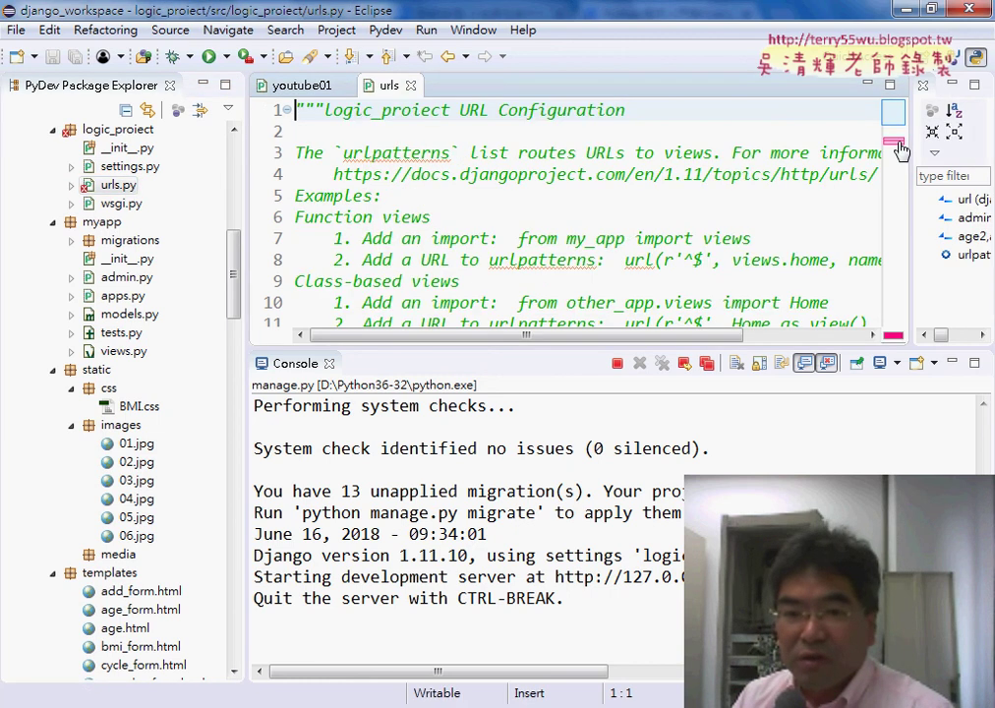
pyautogui.scroll(-4, 738, 197)
pyautogui.scroll(-3, 739, 201)
pyautogui.scroll(-2, 738, 202)
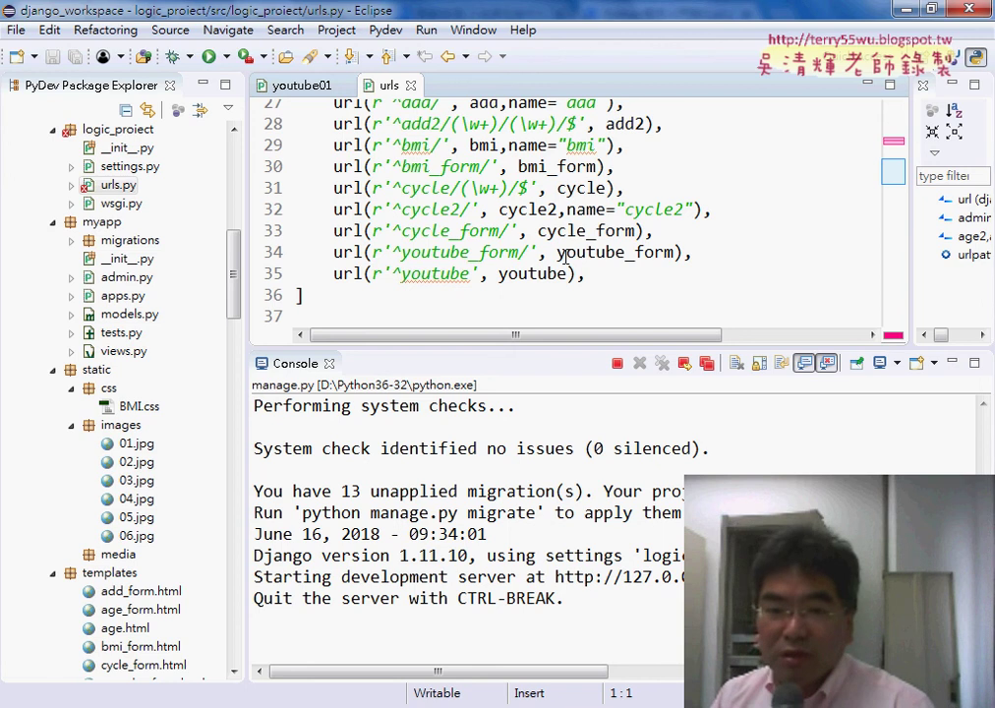
pyautogui.moveTo(522, 252); pyautogui.dragTo(402, 253)
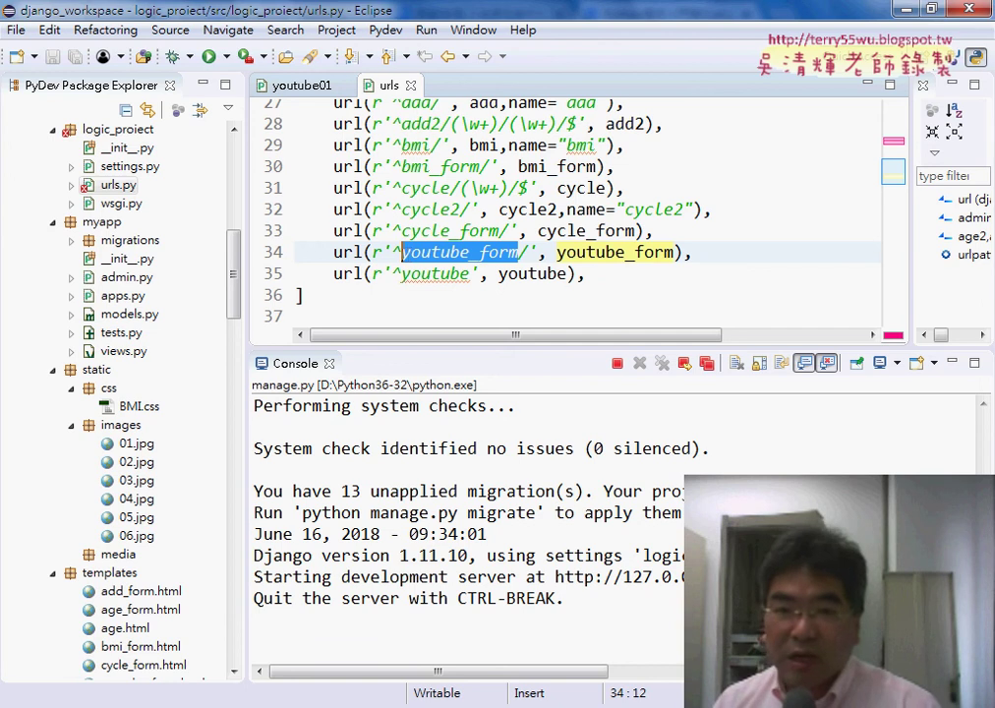
# In a new Chrome tab, load 127.0.0.1:8000/youtube_form, which raises a MultiValueDictKeyError for 'list'.
pyautogui.hotkey('alt', 'Tab')
pyautogui.hotkey('ctrl', 't')
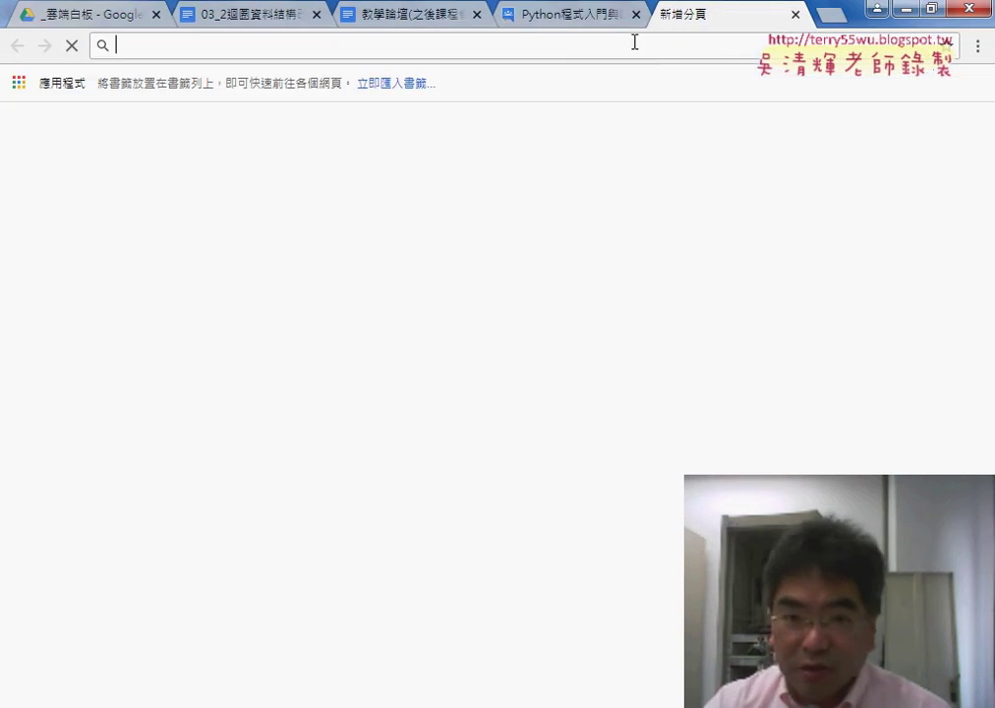
pyautogui.write('12')
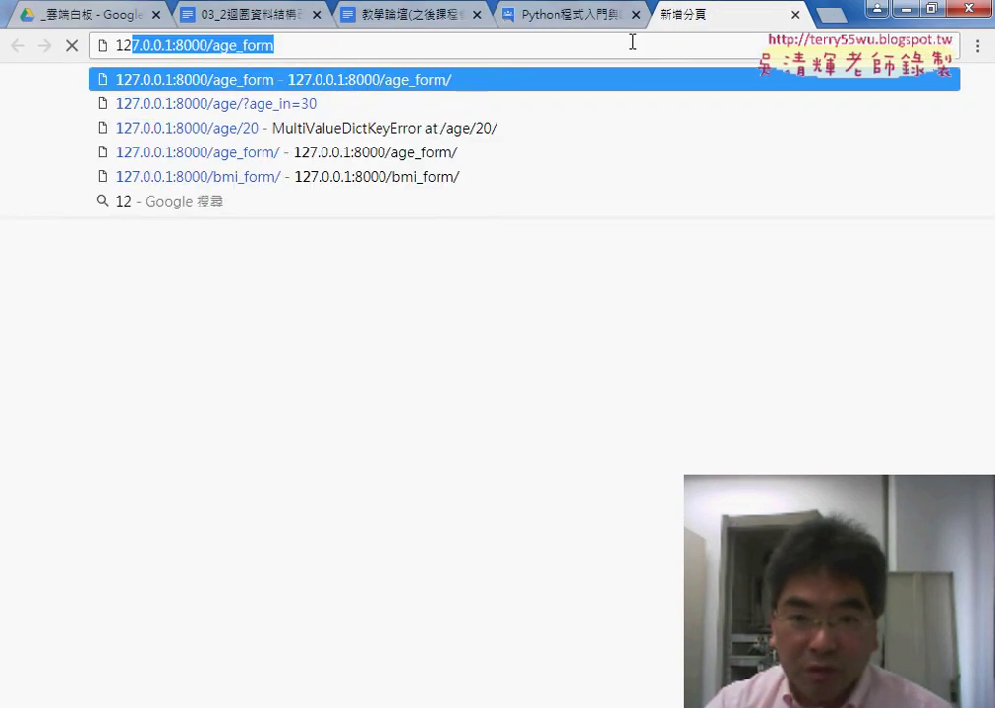
pyautogui.press('Right')
pyautogui.press('BackSpace')
pyautogui.press('BackSpace')
pyautogui.press('BackSpace')
pyautogui.press('BackSpace')
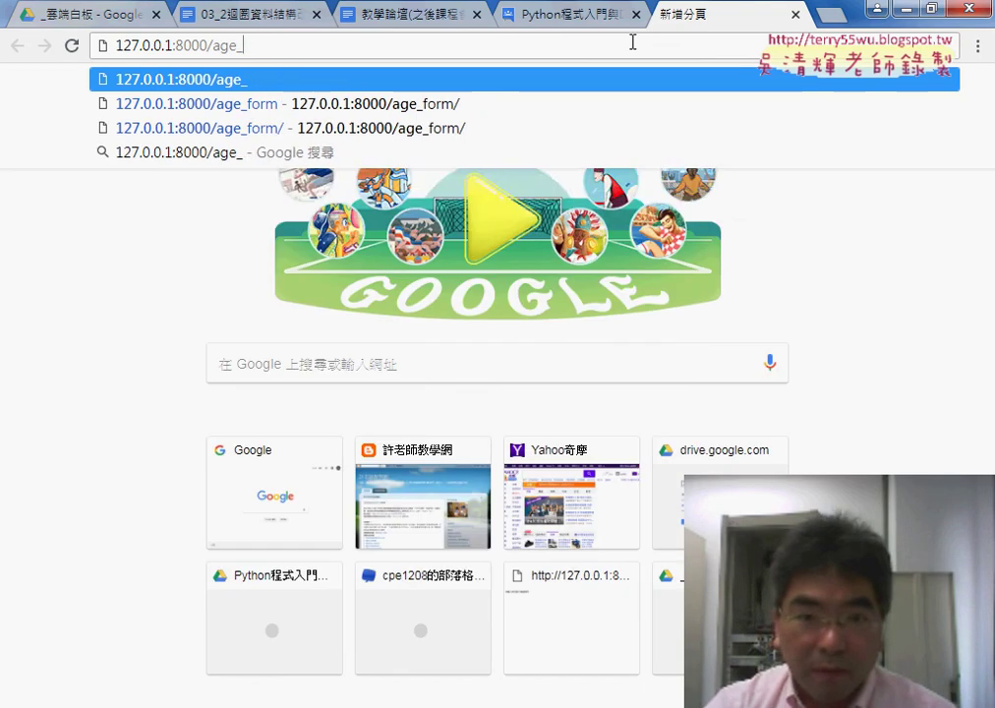
pyautogui.press('BackSpace')
pyautogui.press('BackSpace')
pyautogui.press('BackSpace')
pyautogui.press('BackSpace')
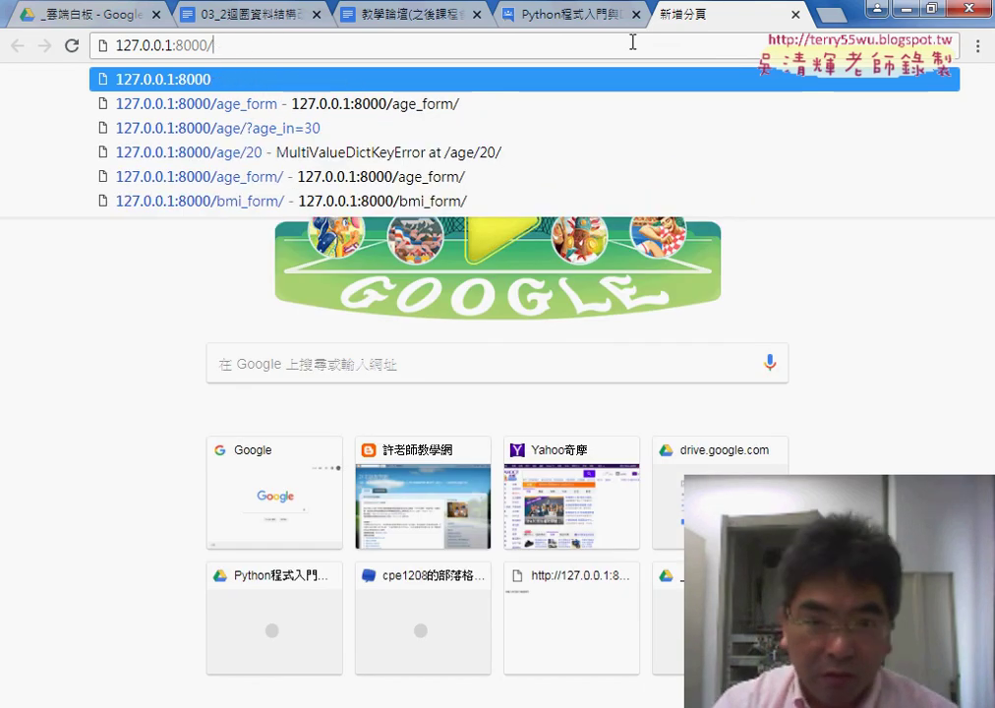
pyautogui.write('youtube_form')
pyautogui.press('Return')
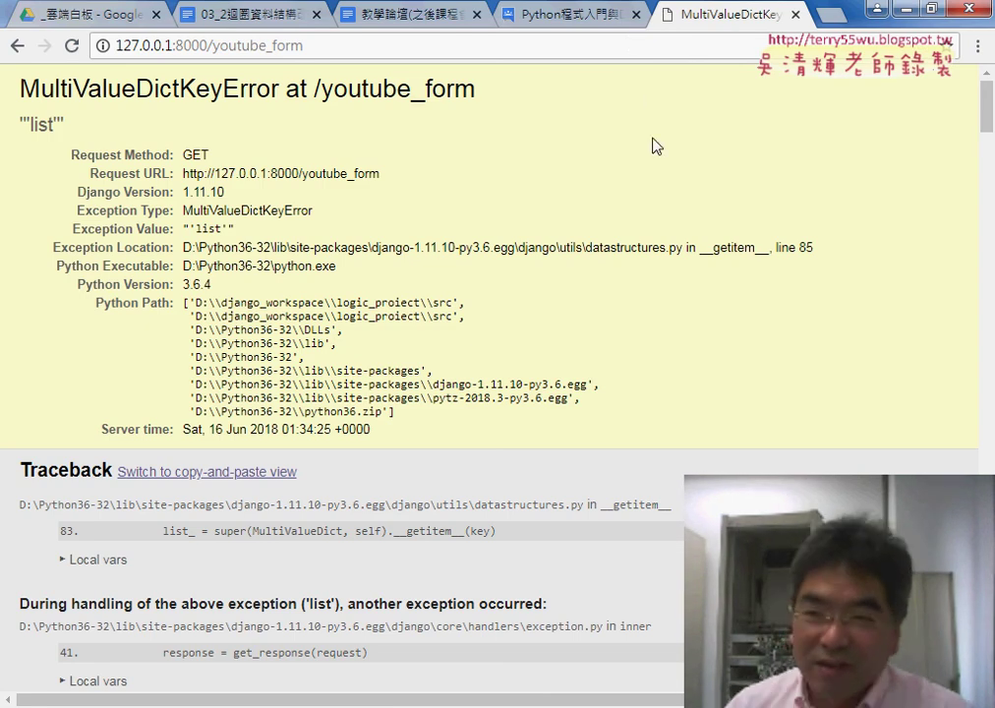
# Reload at 127.0.0.1:8000/youtube_form/ to show the video dropdown form, marking the trailing slash.
pyautogui.press('F5')
pyautogui.click(328, 44)
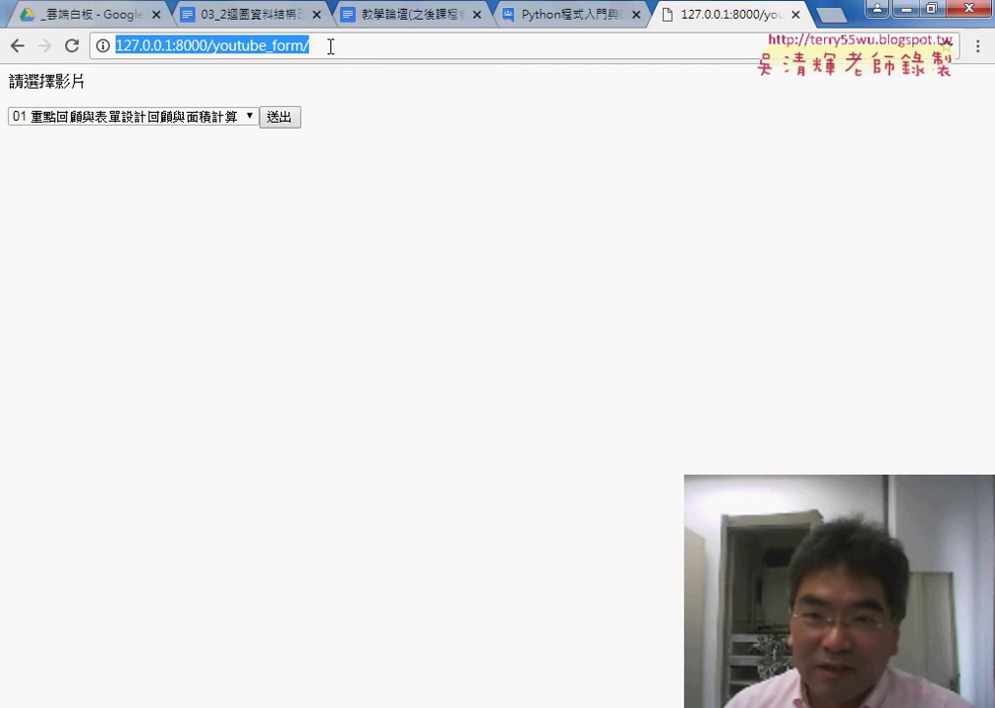
pyautogui.click(307, 46)
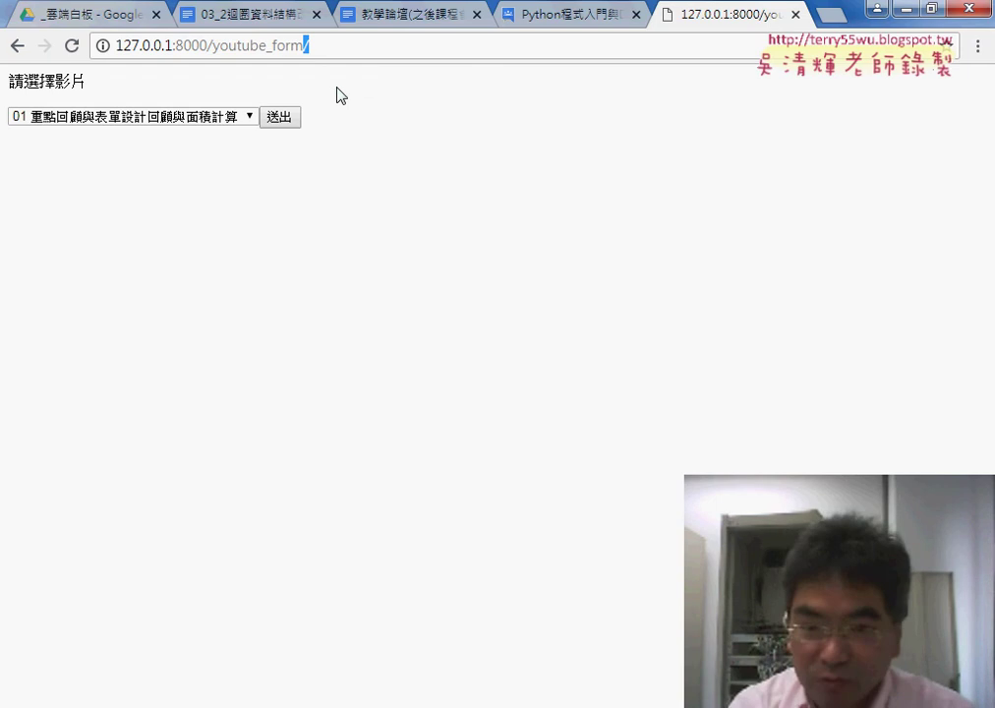
# Circle the trailing slash in red with an arrow and dollar sign, erase the marks, then right-click the page.
pyautogui.moveTo(307, 36); pyautogui.dragTo(317, 82)
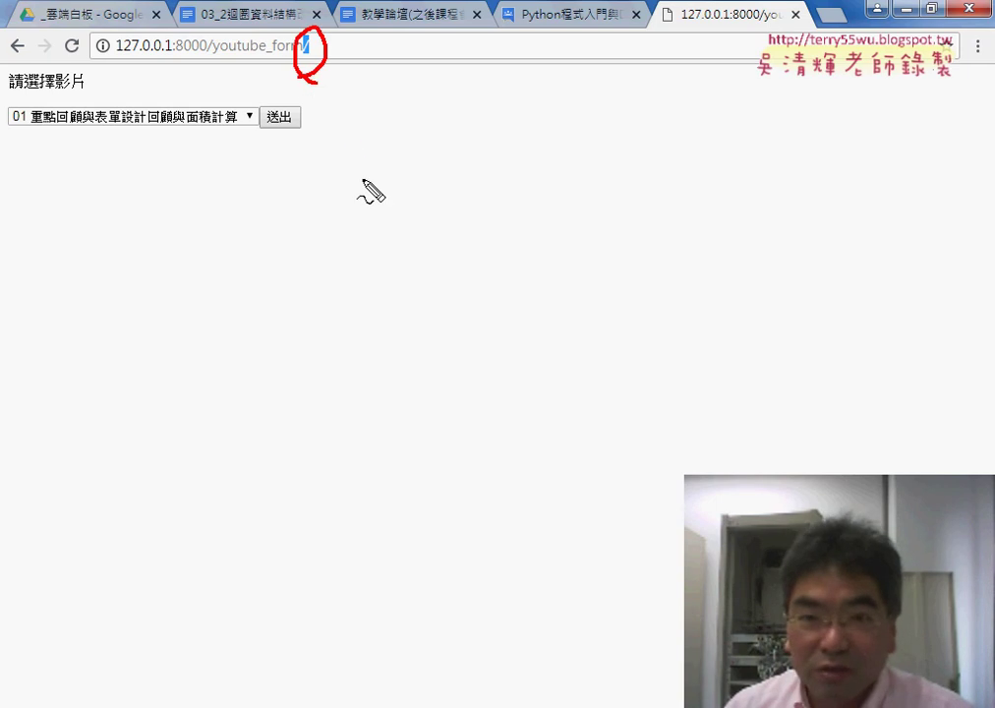
pyautogui.moveTo(364, 179)
pyautogui.mouseDown()
pyautogui.moveTo(313, 121)
pyautogui.moveTo(374, 101)
pyautogui.mouseUp()
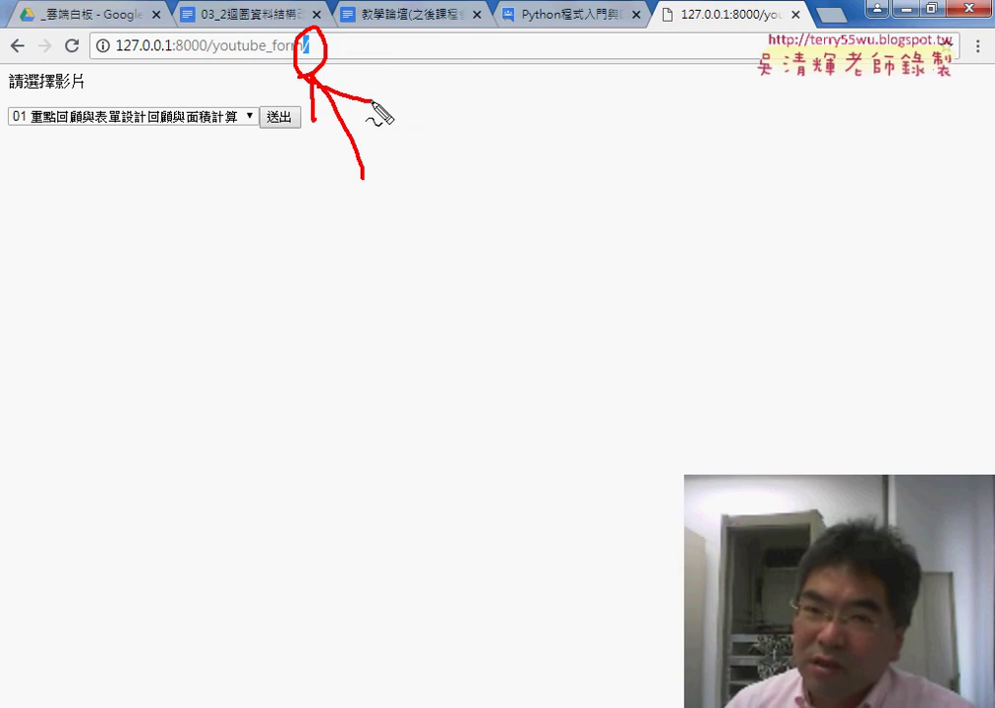
pyautogui.moveTo(454, 123); pyautogui.dragTo(425, 160)
pyautogui.moveTo(440, 94); pyautogui.dragTo(440, 207)
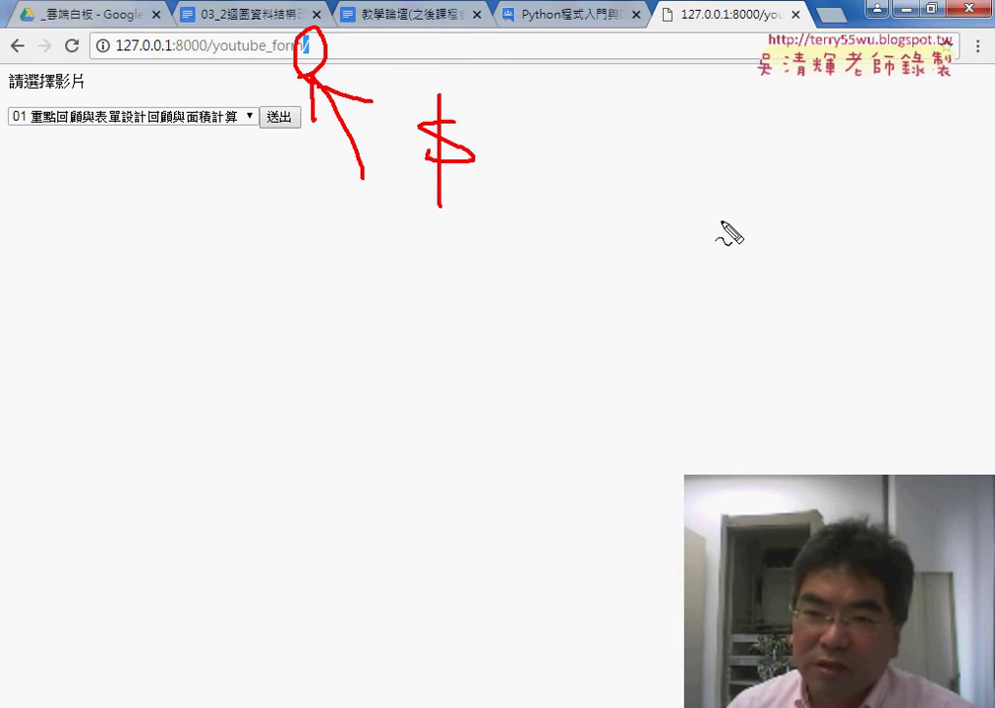
pyautogui.press('Escape')
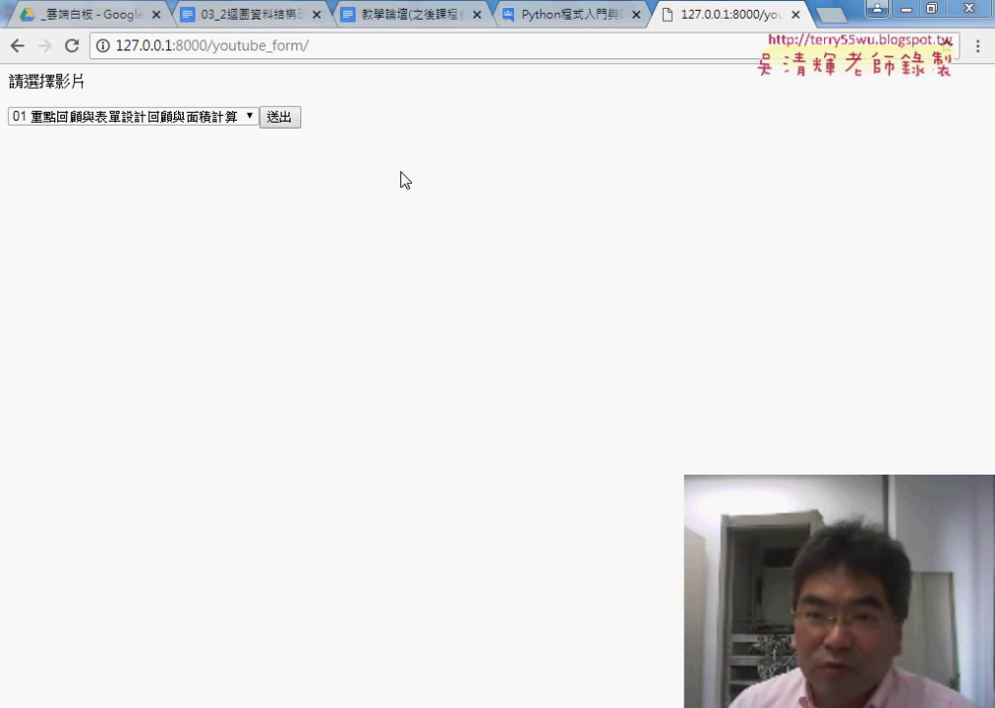
pyautogui.rightClick(452, 126)
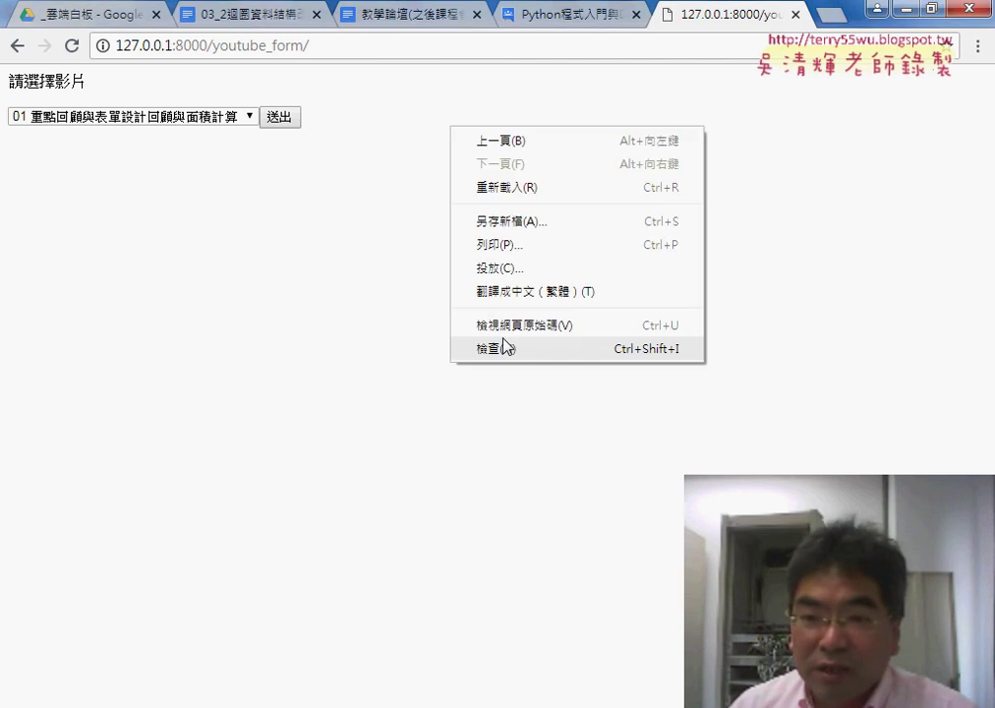
pyautogui.click(521, 323)
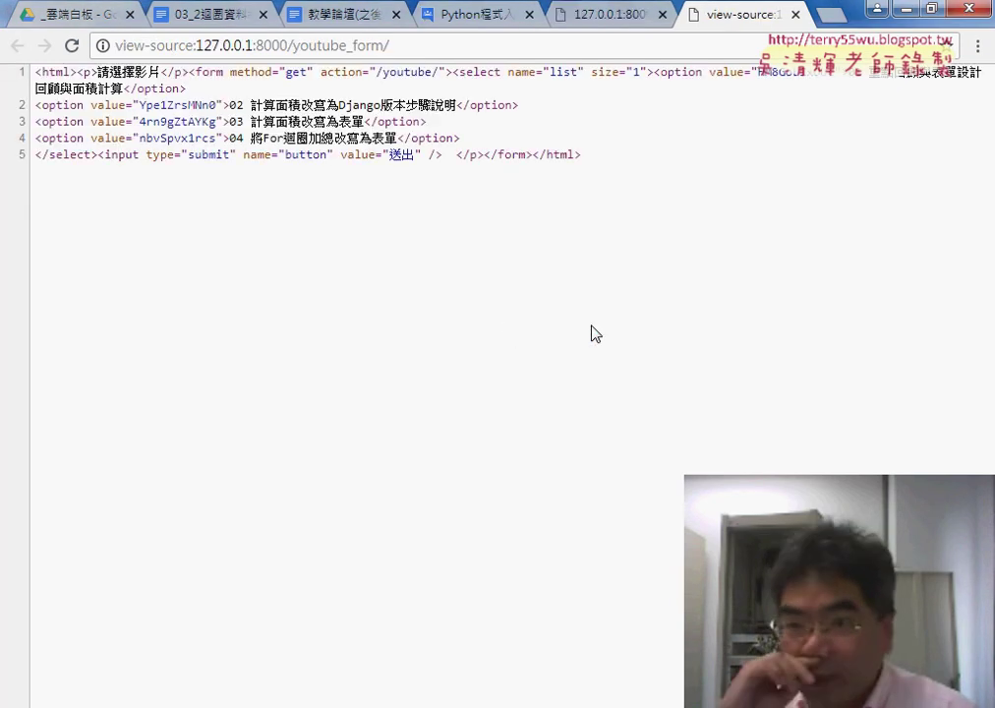
pyautogui.moveTo(580, 158); pyautogui.dragTo(30, 65)
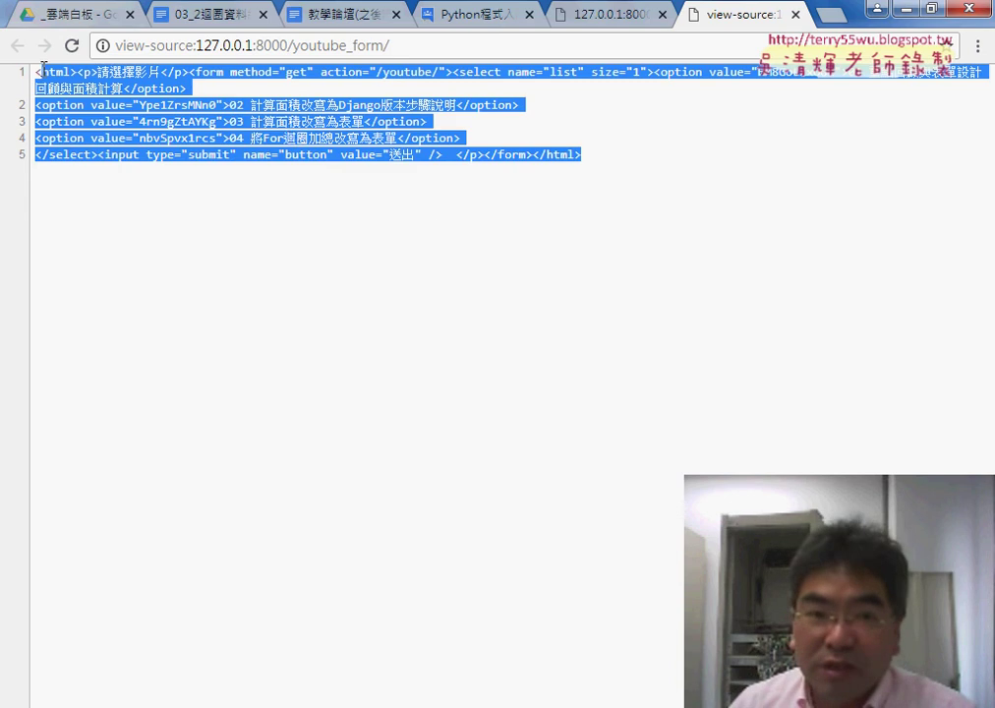
pyautogui.click(501, 279)
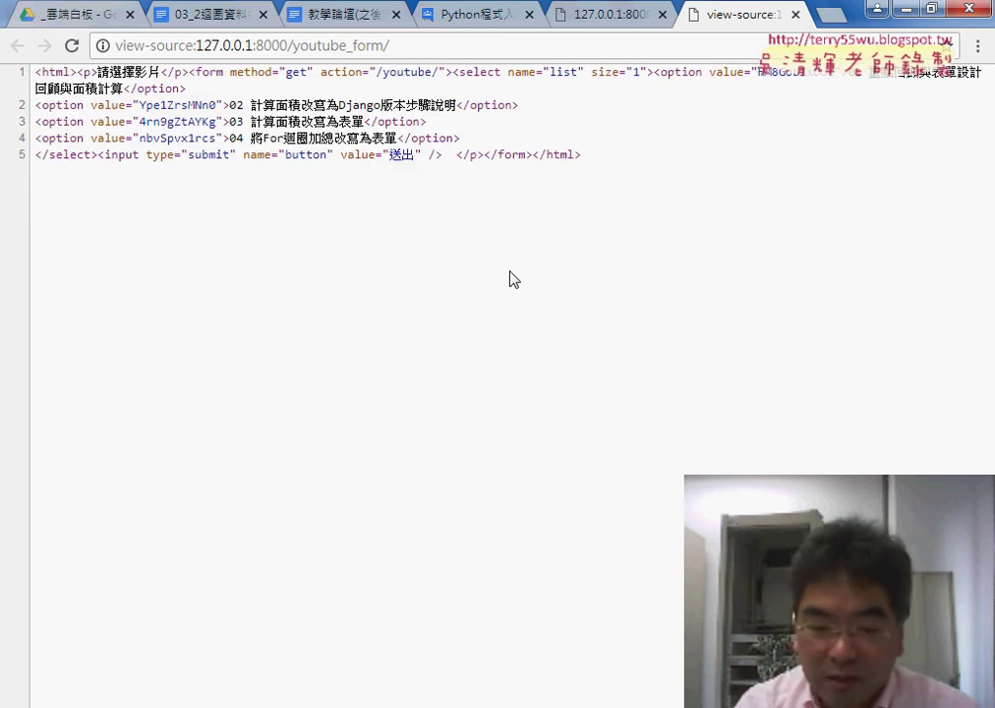
pyautogui.moveTo(446, 200); pyautogui.dragTo(349, 189)
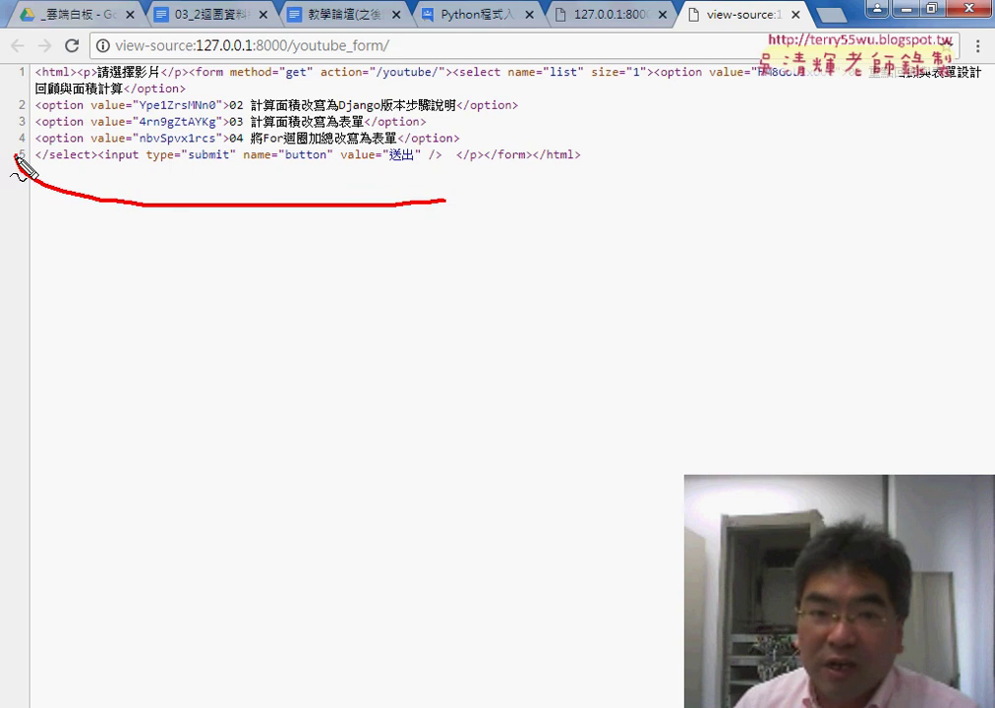
pyautogui.moveTo(411, 260)
pyautogui.mouseDown()
pyautogui.moveTo(316, 293)
pyautogui.moveTo(464, 264)
pyautogui.moveTo(457, 281)
pyautogui.mouseUp()
pyautogui.moveTo(87, 107)
pyautogui.mouseDown()
pyautogui.moveTo(101, 101)
pyautogui.moveTo(67, 90)
pyautogui.moveTo(86, 79)
pyautogui.moveTo(456, 84)
pyautogui.mouseUp()
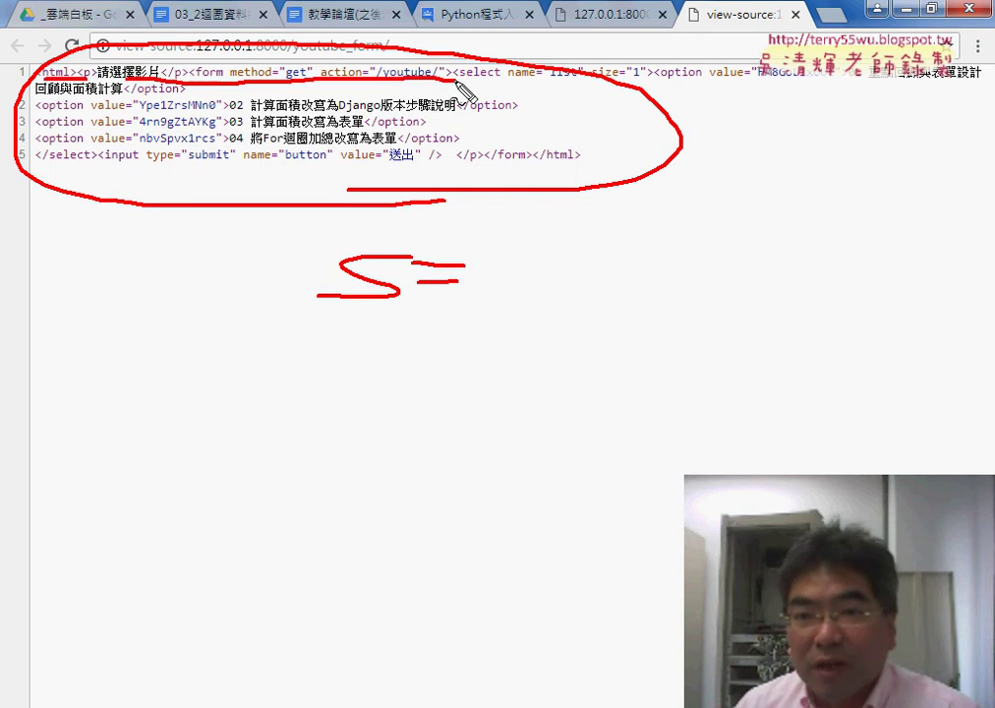
pyautogui.moveTo(474, 257); pyautogui.dragTo(478, 273)
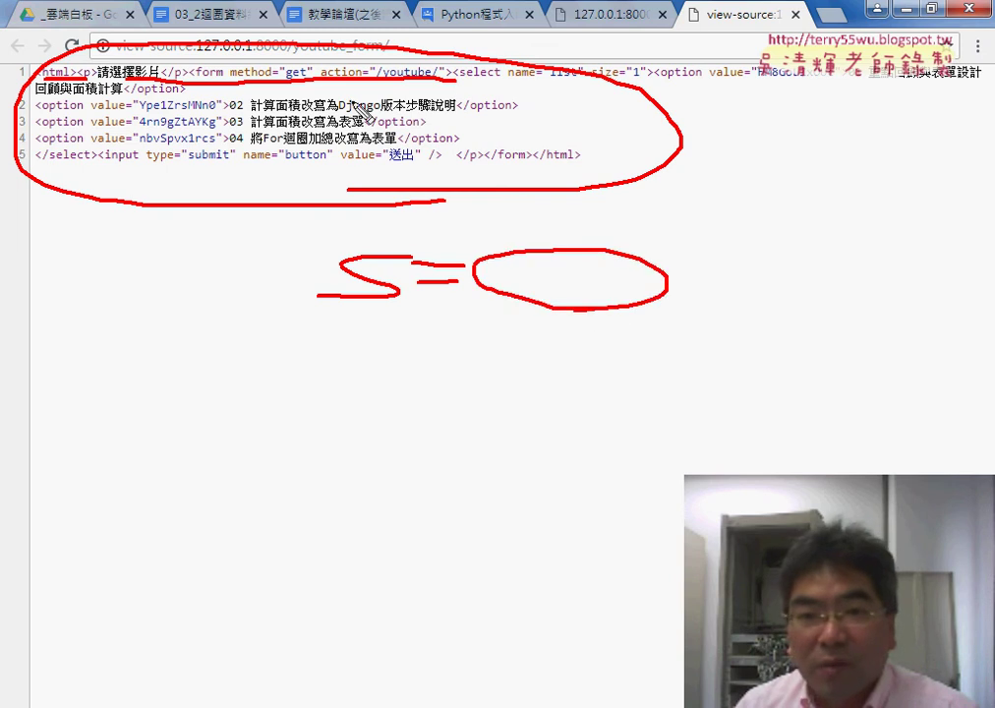
pyautogui.moveTo(423, 100)
pyautogui.mouseDown()
pyautogui.moveTo(534, 187)
pyautogui.moveTo(534, 229)
pyautogui.moveTo(552, 219)
pyautogui.mouseUp()
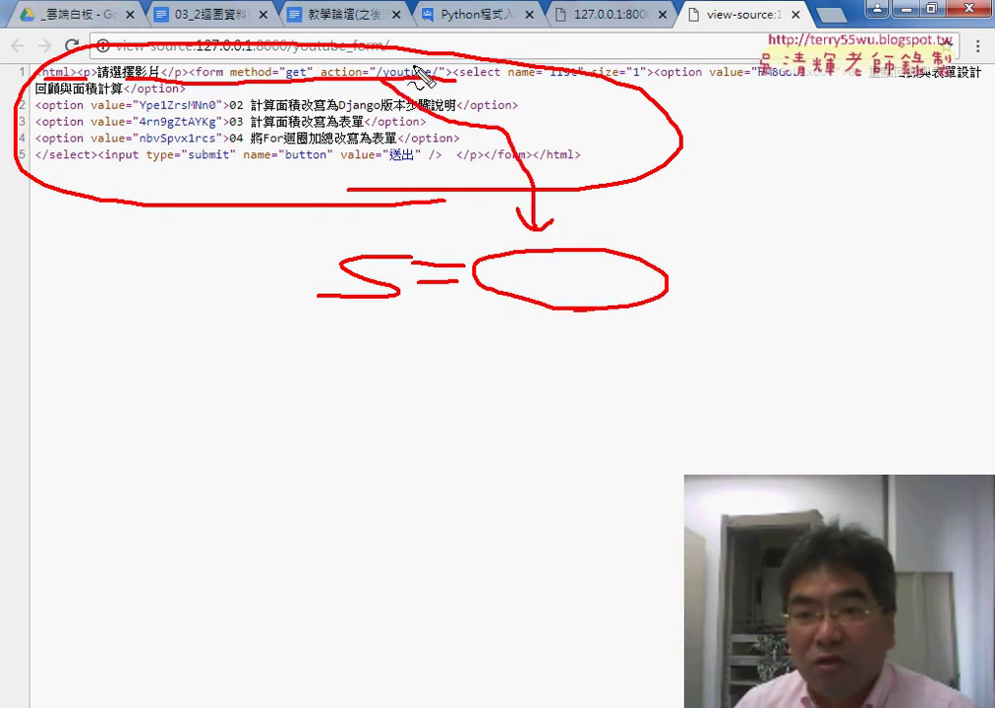
pyautogui.moveTo(403, 331); pyautogui.dragTo(348, 378)
pyautogui.moveTo(404, 352)
pyautogui.mouseDown()
pyautogui.moveTo(452, 352)
pyautogui.moveTo(436, 379)
pyautogui.moveTo(500, 352)
pyautogui.moveTo(500, 362)
pyautogui.mouseUp()
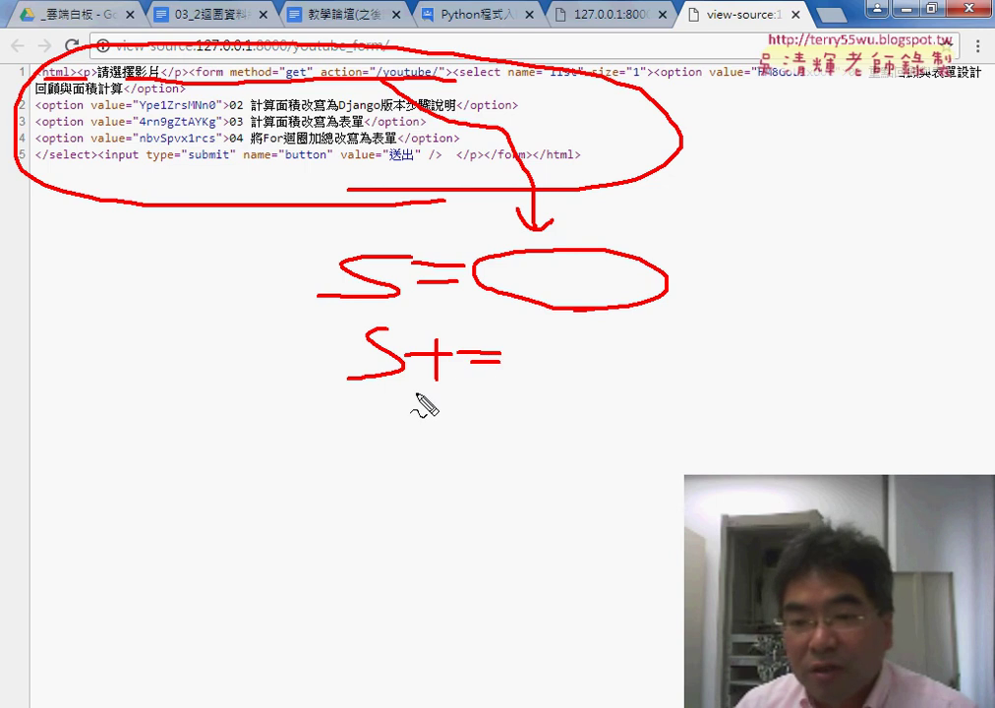
pyautogui.moveTo(418, 392); pyautogui.dragTo(454, 392)
pyautogui.moveTo(423, 402); pyautogui.dragTo(462, 402)
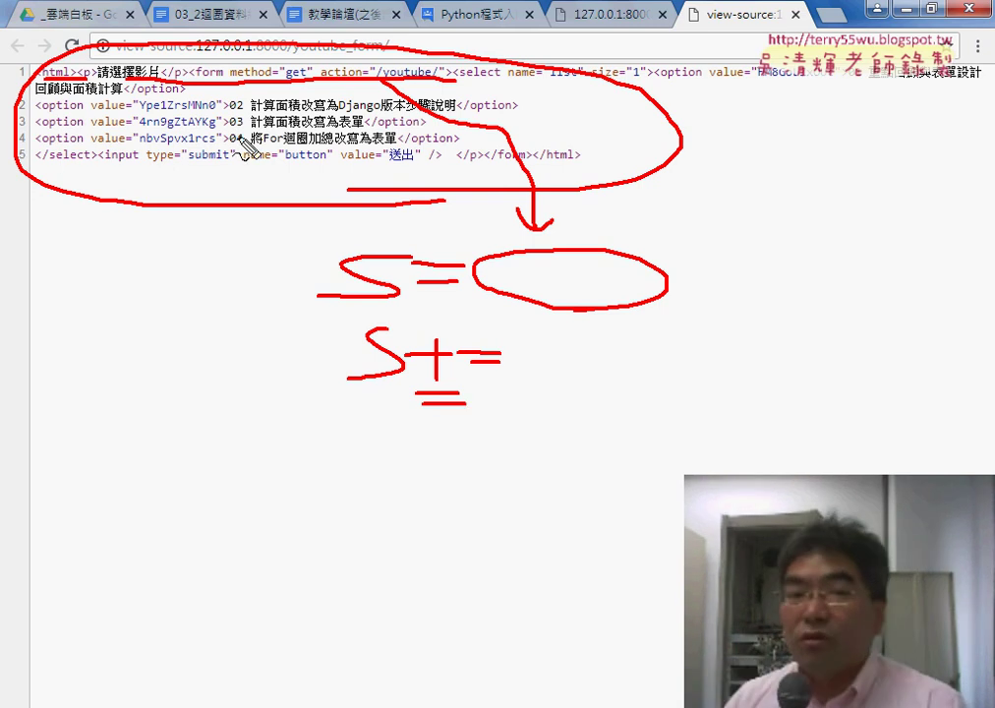
pyautogui.moveTo(346, 190); pyautogui.dragTo(526, 190)
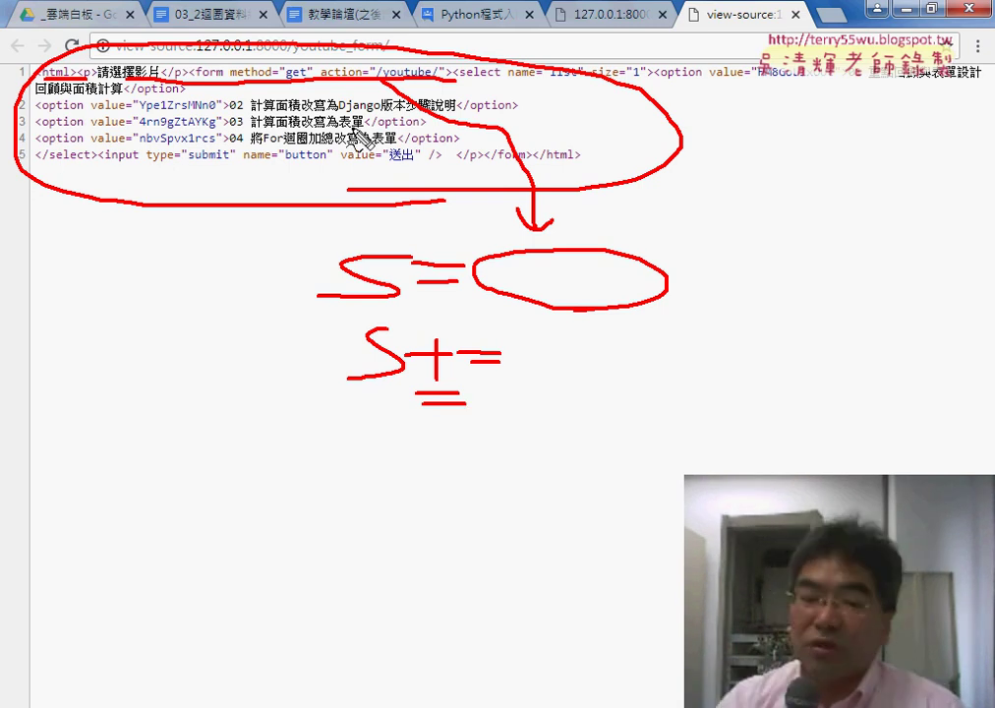
pyautogui.press('Escape')
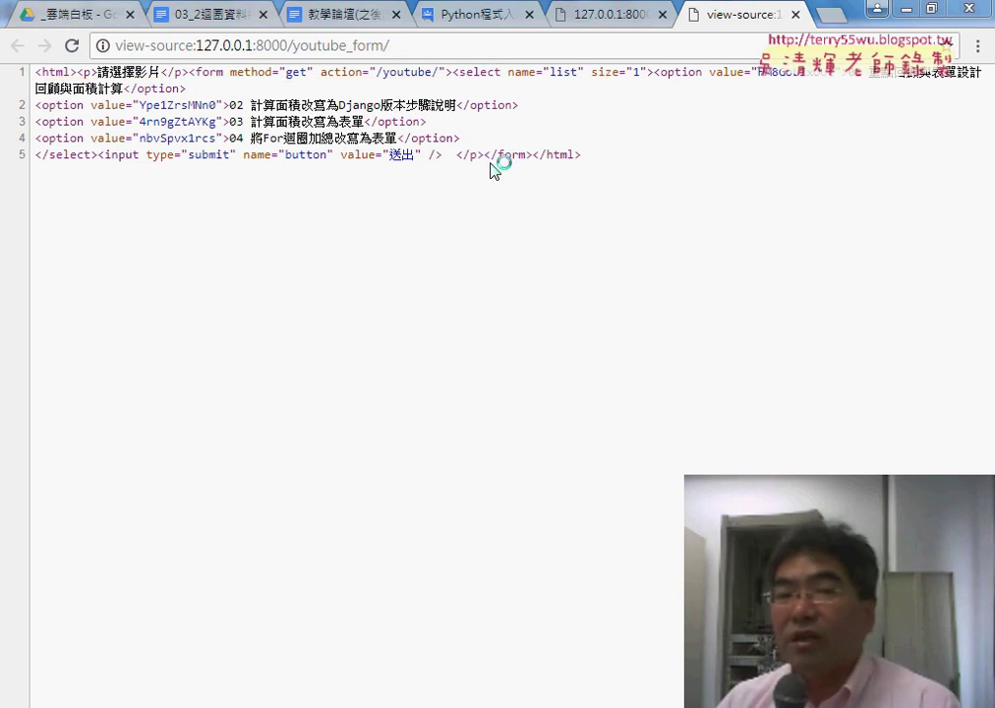
pyautogui.click(795, 14)
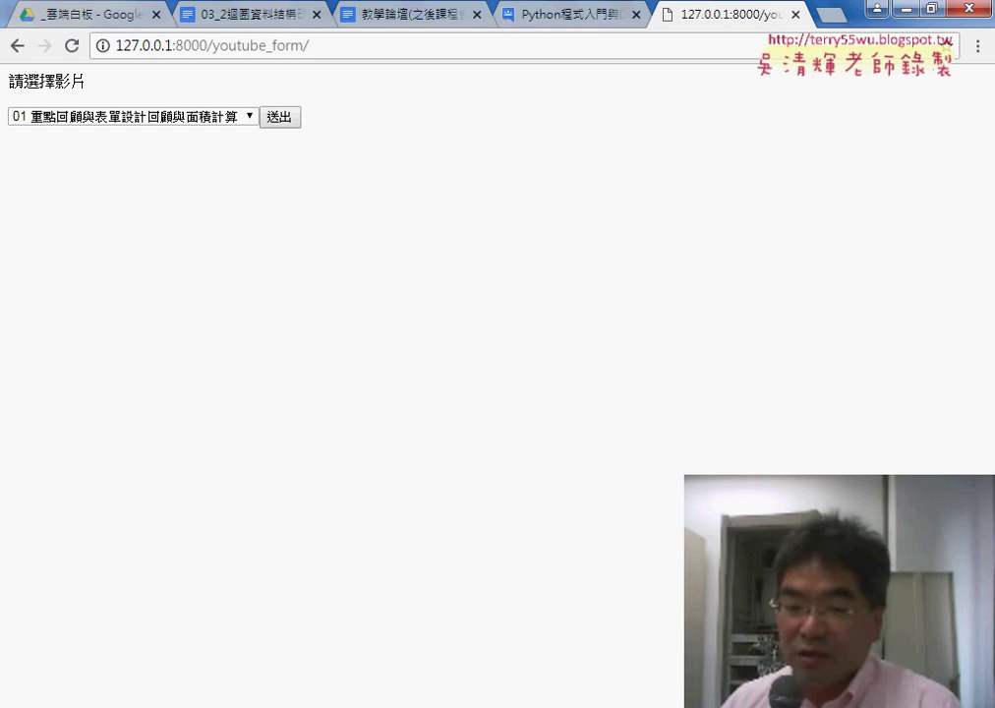
# Return to the youtube01.py editor tab, readjust the file tree width, and select the print(html_text) line.
pyautogui.hotkey('alt', 'Tab')
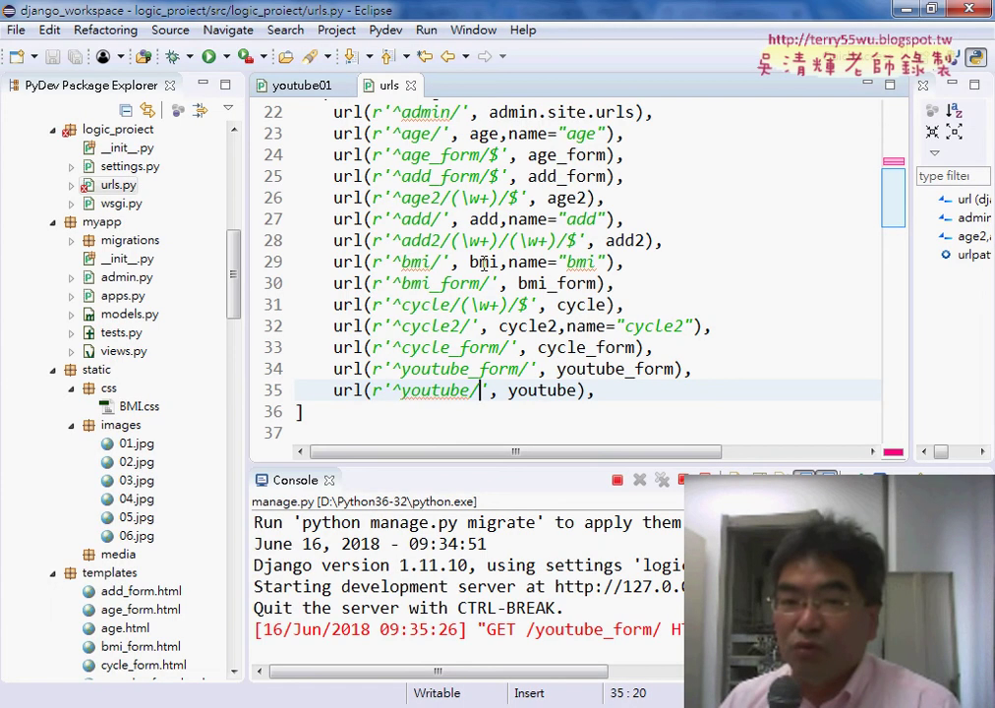
pyautogui.click(295, 85)
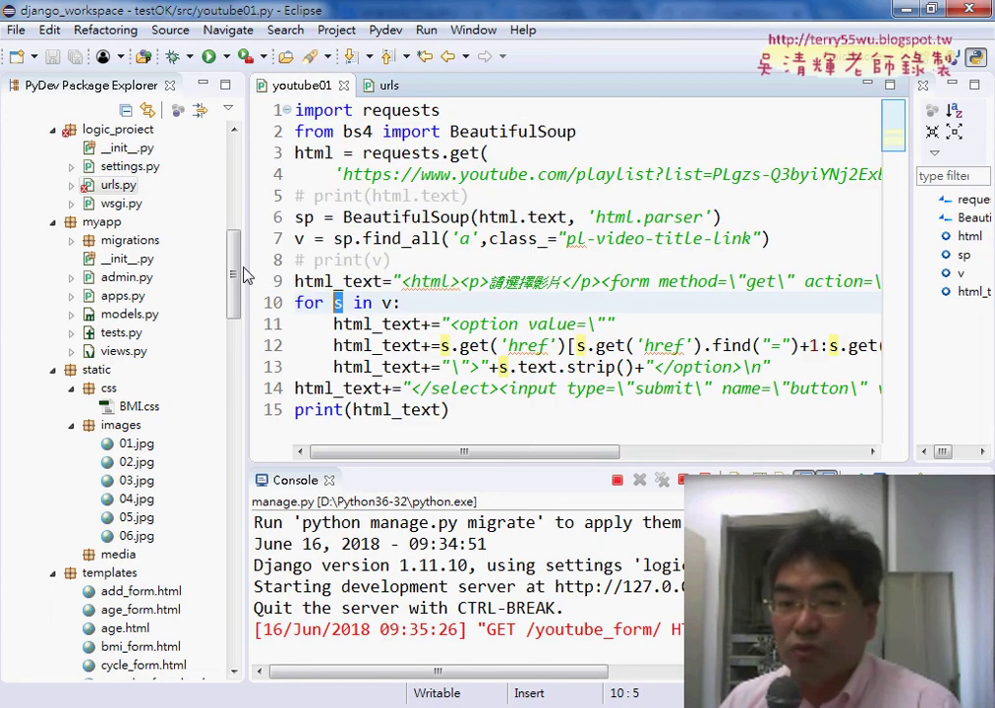
pyautogui.moveTo(245, 274); pyautogui.dragTo(148, 277)
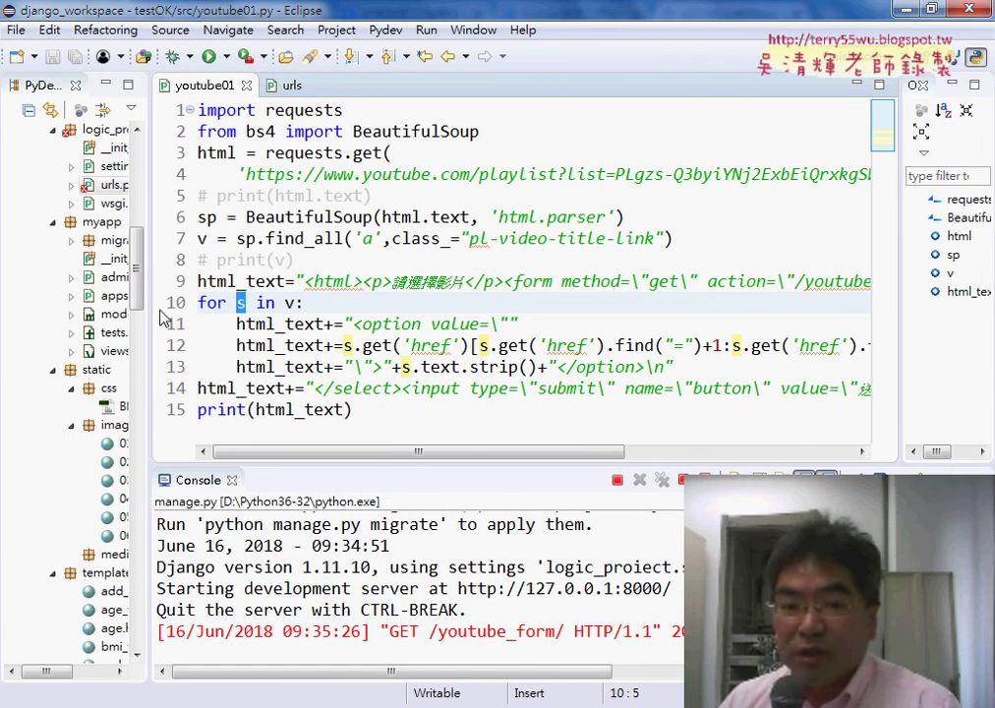
pyautogui.moveTo(151, 307)
pyautogui.mouseDown()
pyautogui.moveTo(307, 293)
pyautogui.moveTo(305, 307)
pyautogui.mouseUp()
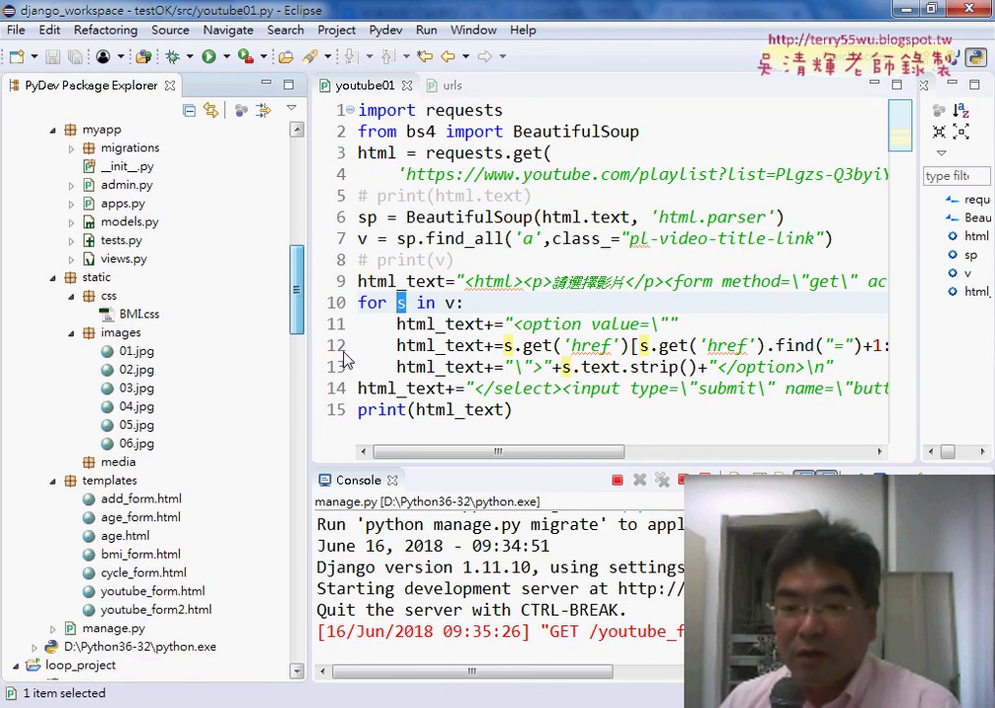
pyautogui.moveTo(358, 409); pyautogui.dragTo(524, 413)
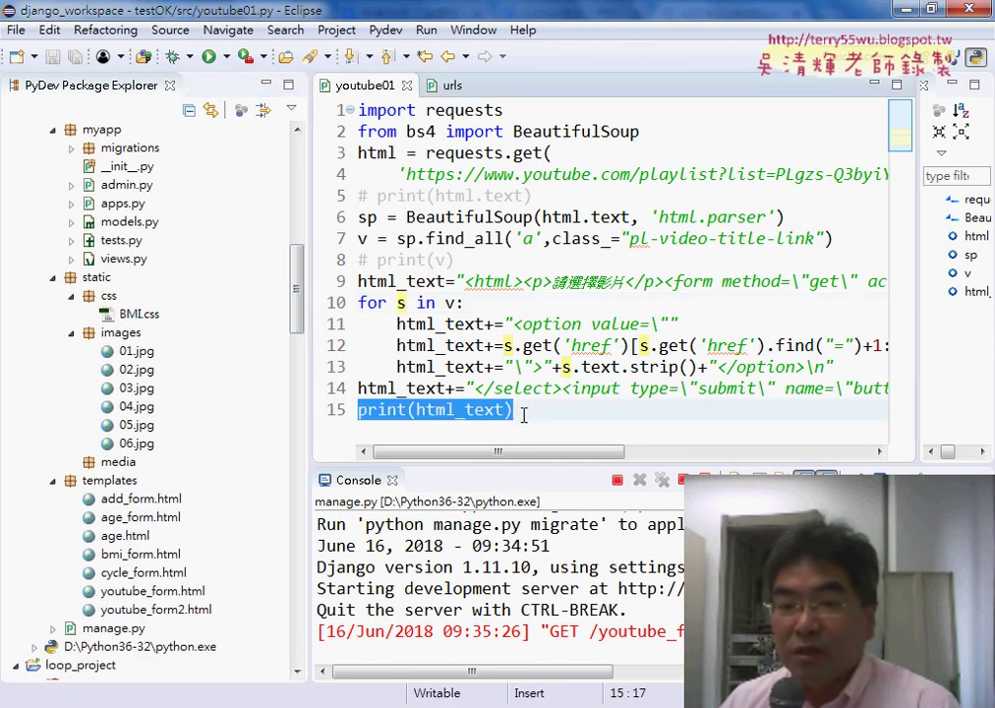
# Run youtube01.py, enlarge the Console, and select the printed dropdown HTML with lesson 02–05 options.
pyautogui.click(209, 56)
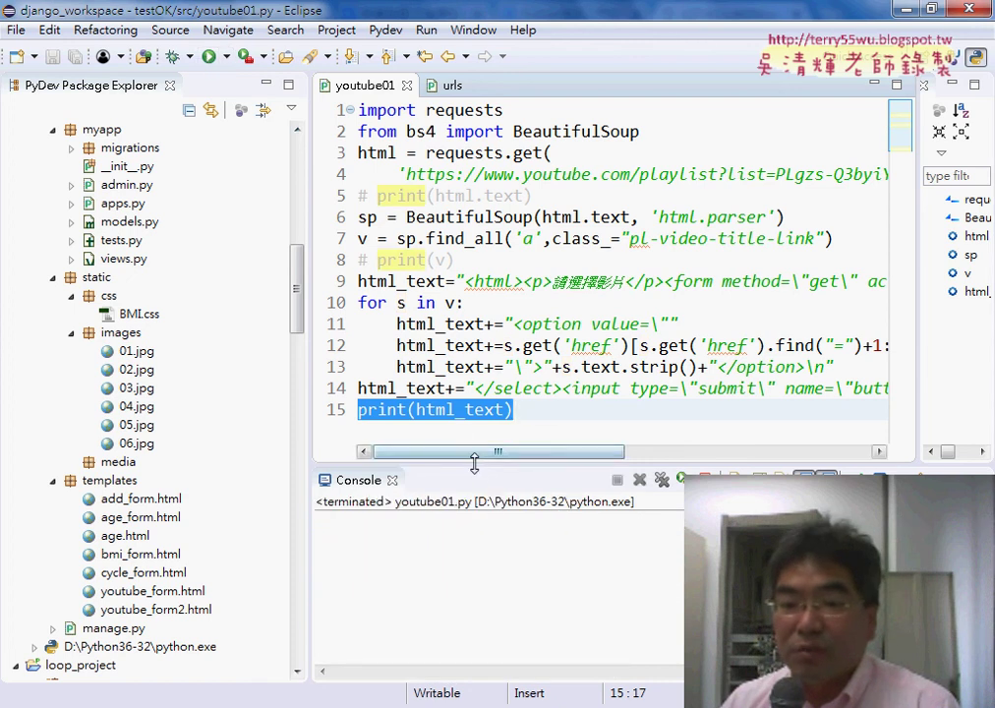
pyautogui.moveTo(476, 468); pyautogui.dragTo(476, 206)
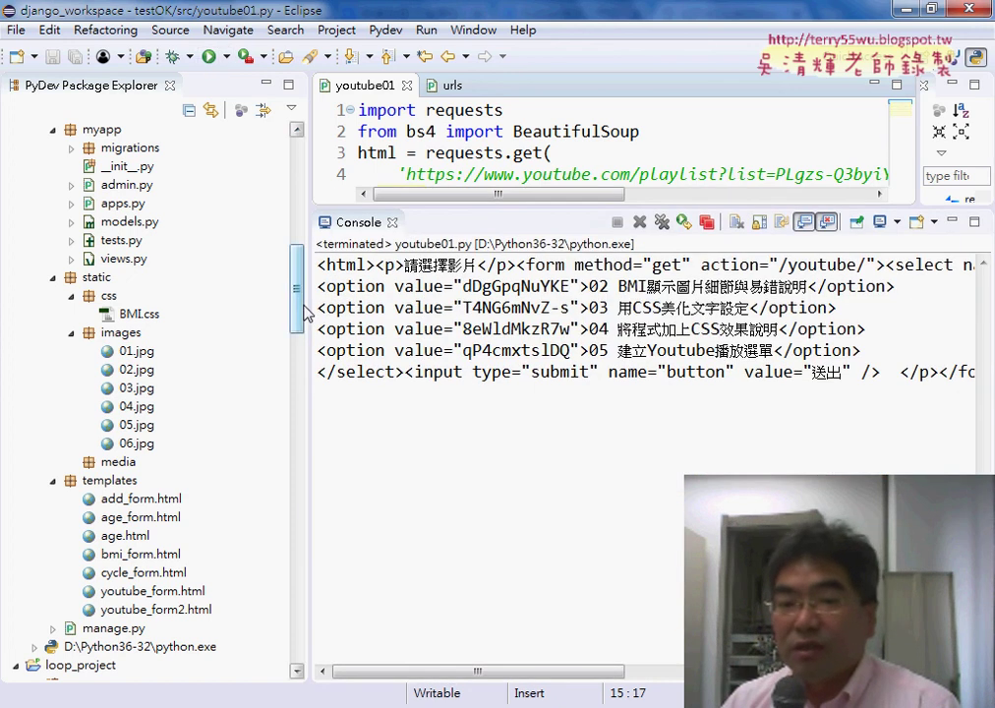
pyautogui.moveTo(311, 246); pyautogui.dragTo(140, 246)
pyautogui.moveTo(906, 373); pyautogui.dragTo(113, 264)
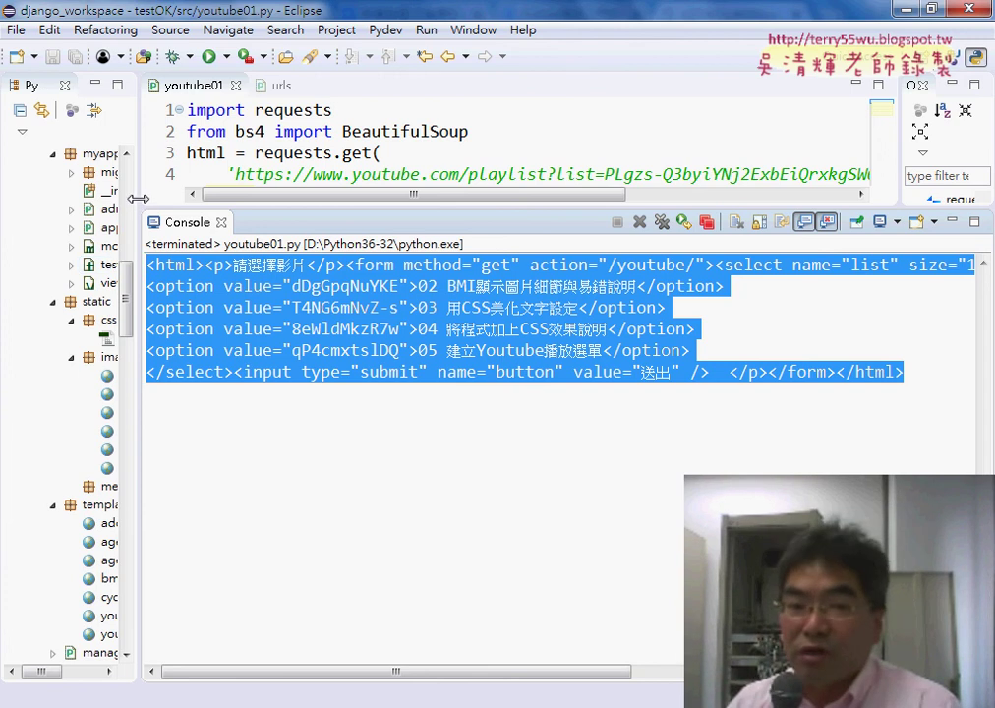
# Restore the pane layout and bring urls.py back into the editor.
pyautogui.moveTo(138, 198); pyautogui.dragTo(308, 198)
pyautogui.scroll(2, 304, 246)
pyautogui.scroll(3, 303, 244)
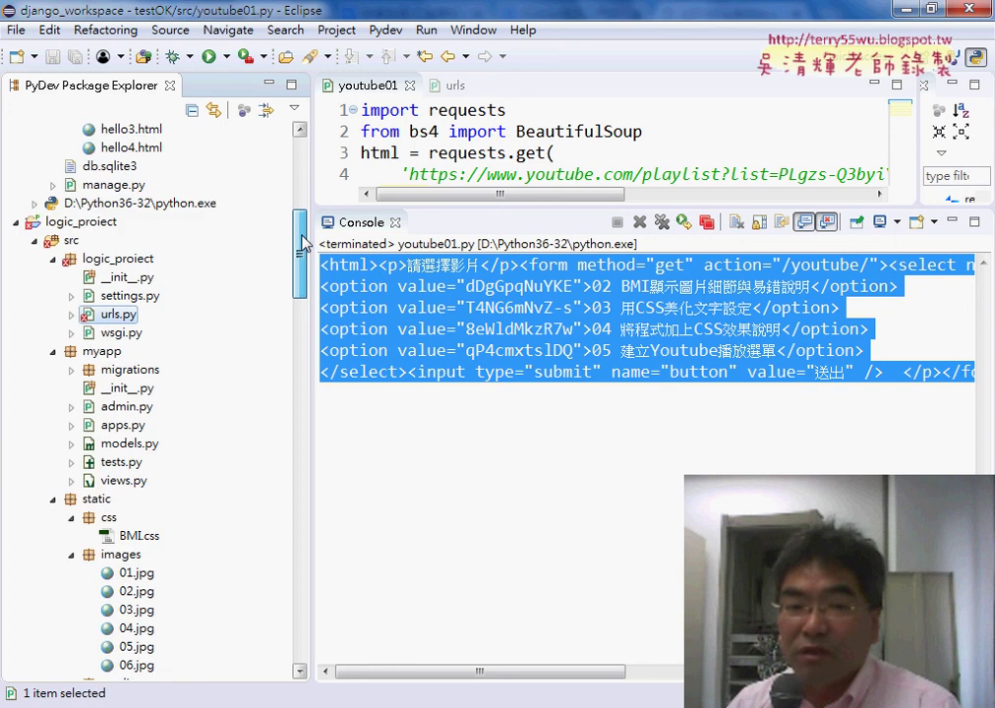
pyautogui.moveTo(304, 244); pyautogui.dragTo(304, 268)
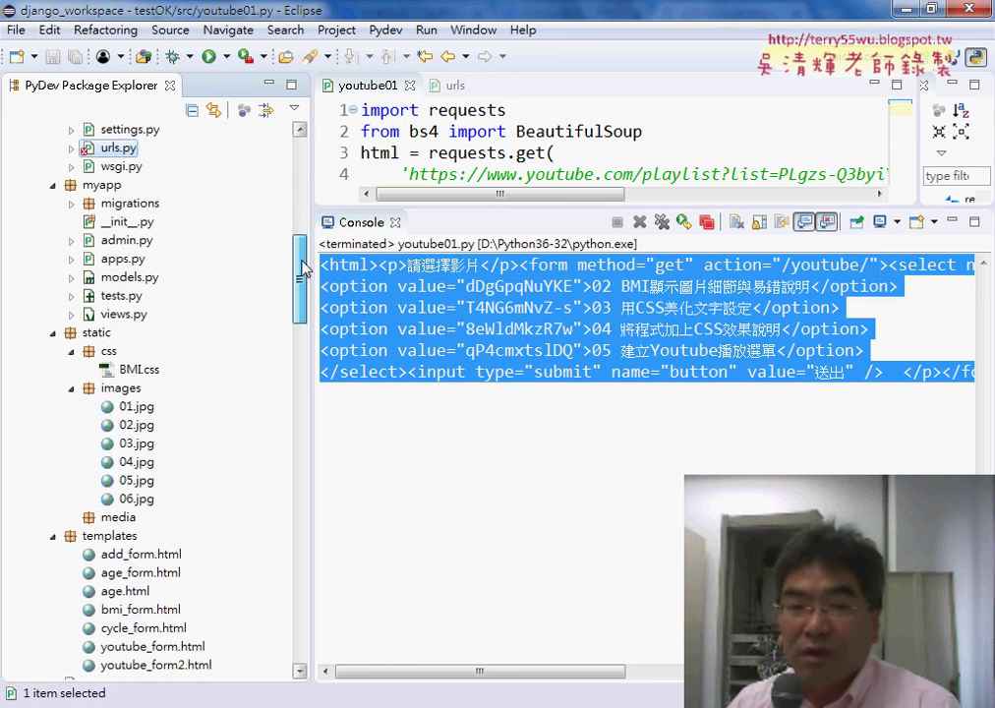
pyautogui.click(407, 144)
pyautogui.click(449, 85)
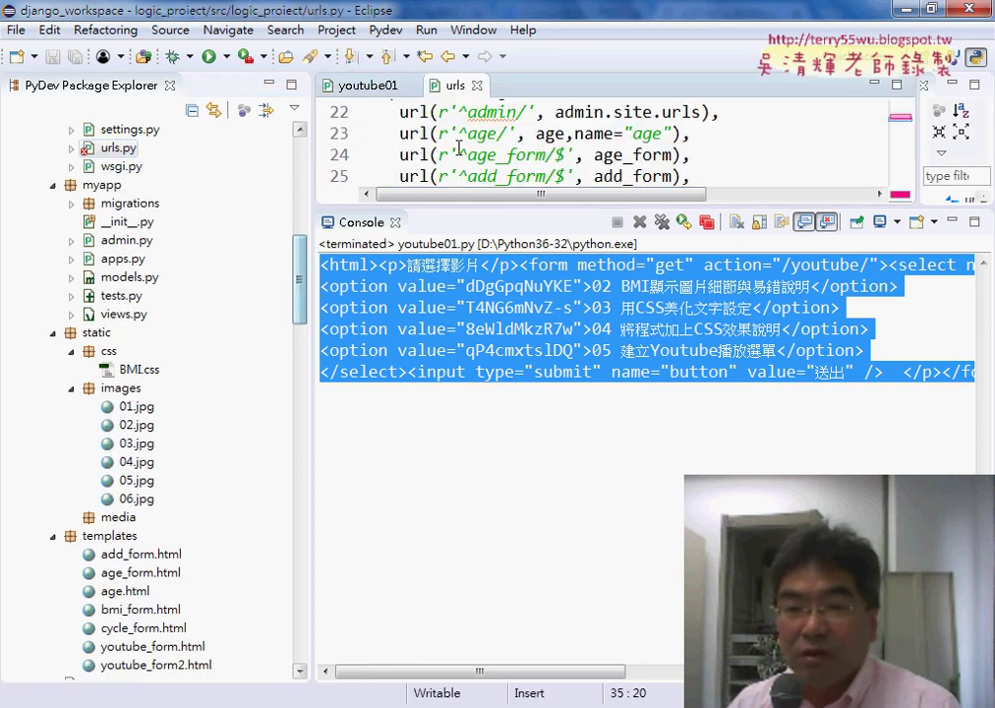
# Enlarge the urls.py editor to review its imports and patterns, then open myapp's views.py.
pyautogui.moveTo(364, 207); pyautogui.dragTo(364, 451)
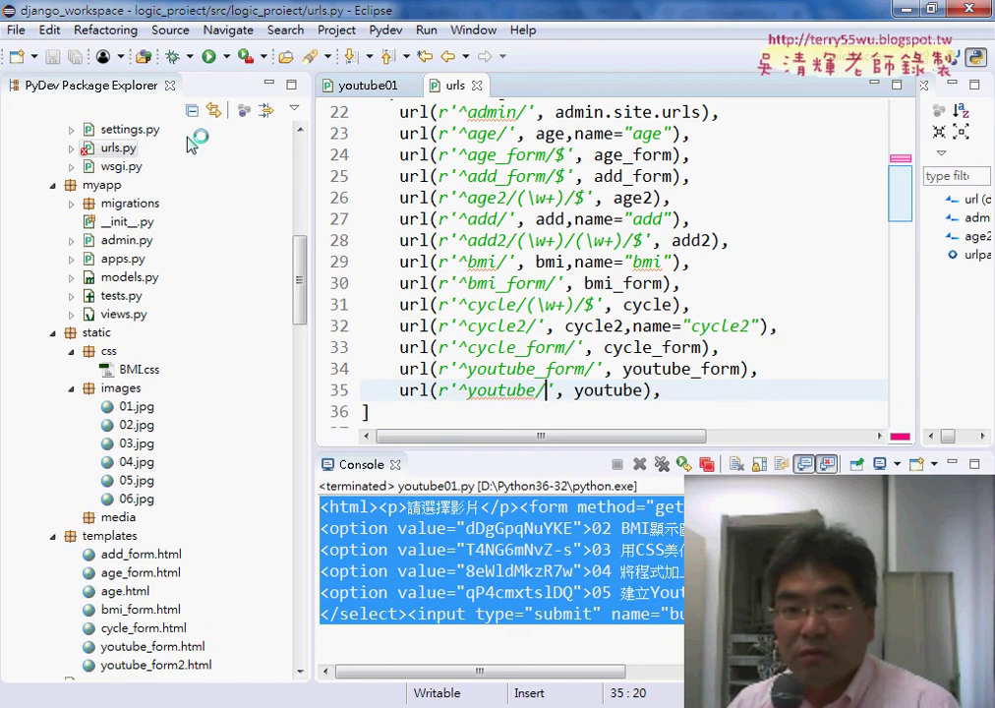
pyautogui.scroll(5, 522, 303)
pyautogui.scroll(-2, 522, 303)
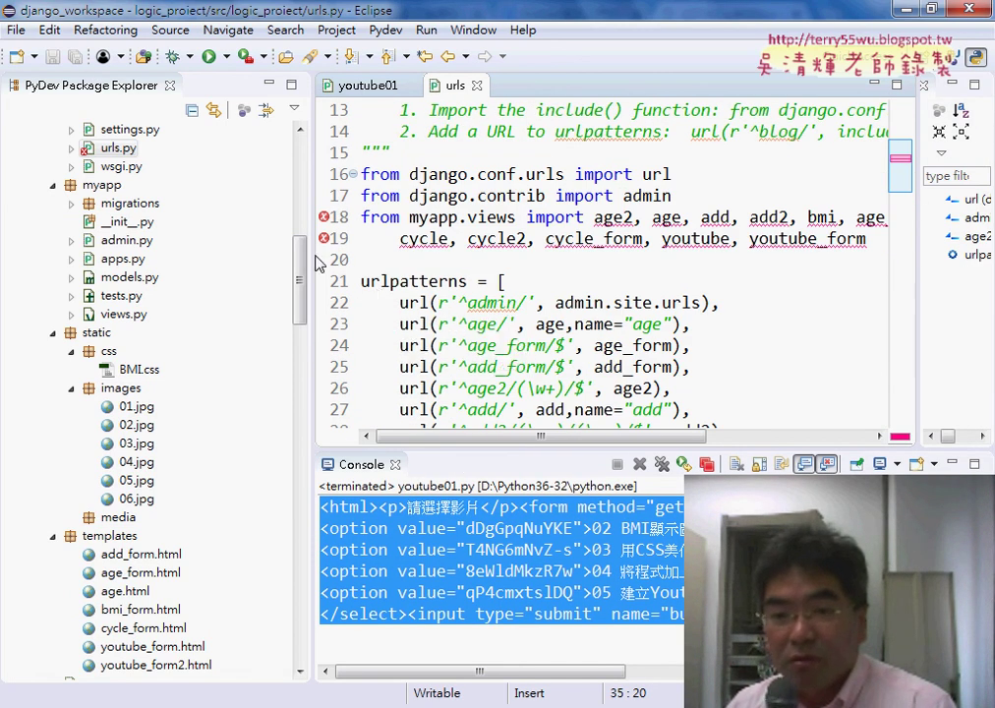
pyautogui.moveTo(312, 255); pyautogui.dragTo(332, 255)
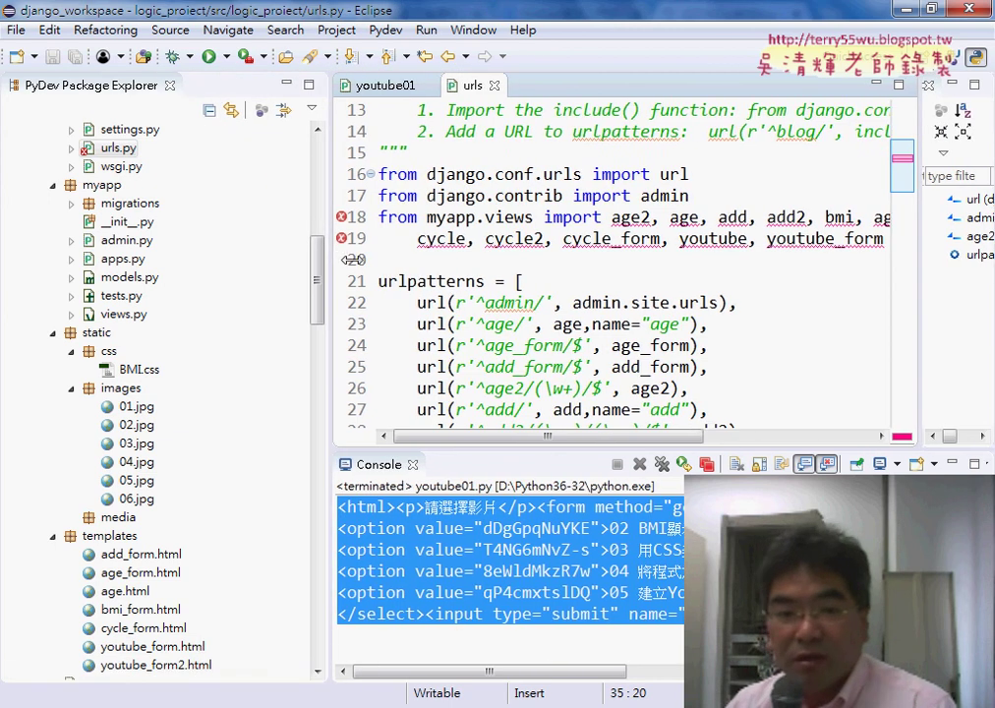
pyautogui.doubleClick(122, 314)
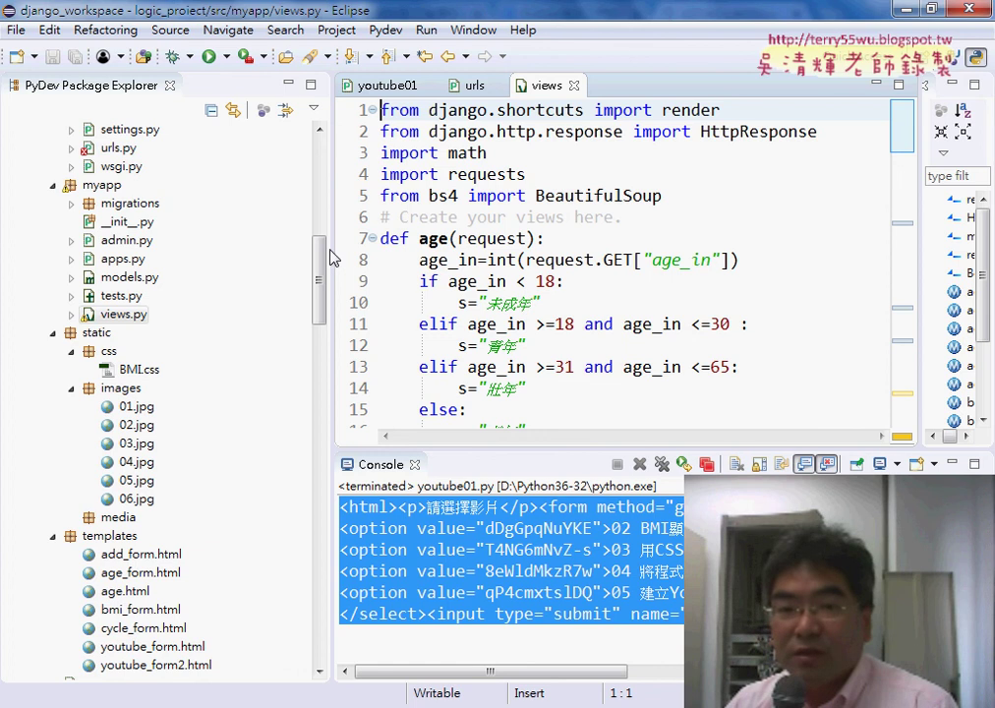
# Scroll views.py to the youtube_form view and highlight the return statement on line 87.
pyautogui.moveTo(330, 257); pyautogui.dragTo(203, 226)
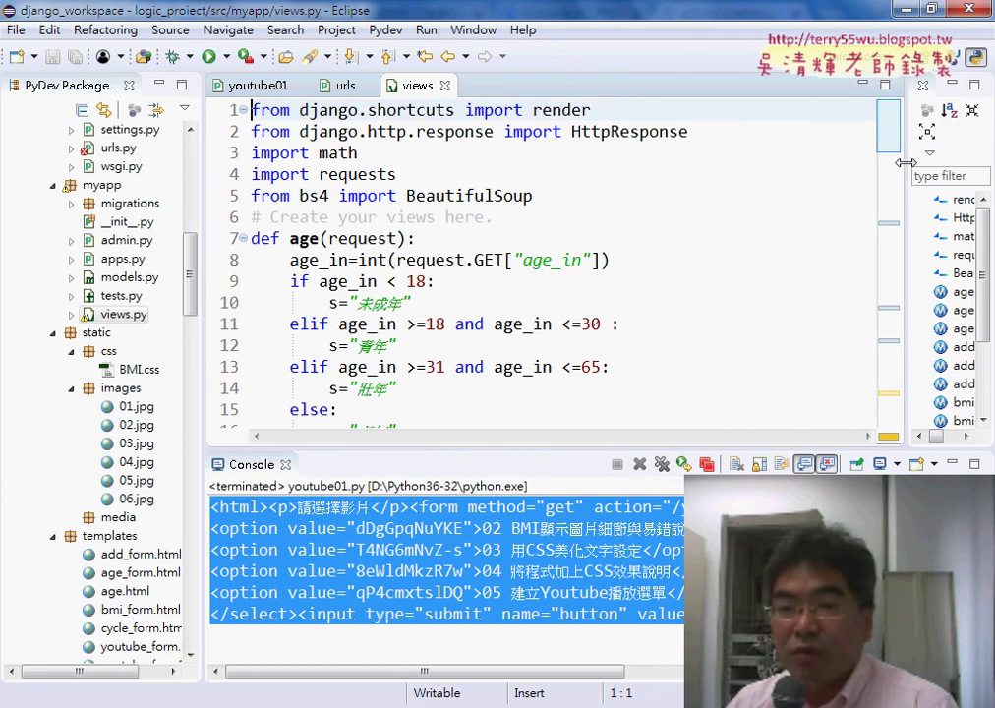
pyautogui.scroll(-4, 825, 266)
pyautogui.scroll(-4, 851, 259)
pyautogui.moveTo(888, 224)
pyautogui.mouseDown()
pyautogui.moveTo(890, 433)
pyautogui.moveTo(740, 342)
pyautogui.mouseUp()
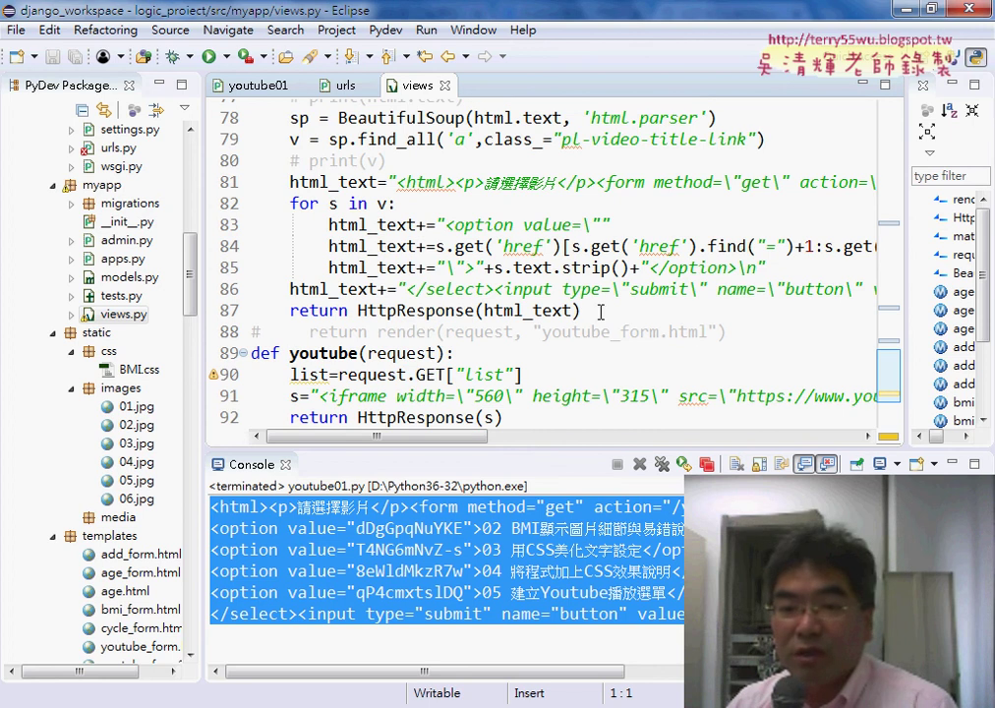
pyautogui.moveTo(594, 310); pyautogui.dragTo(285, 310)
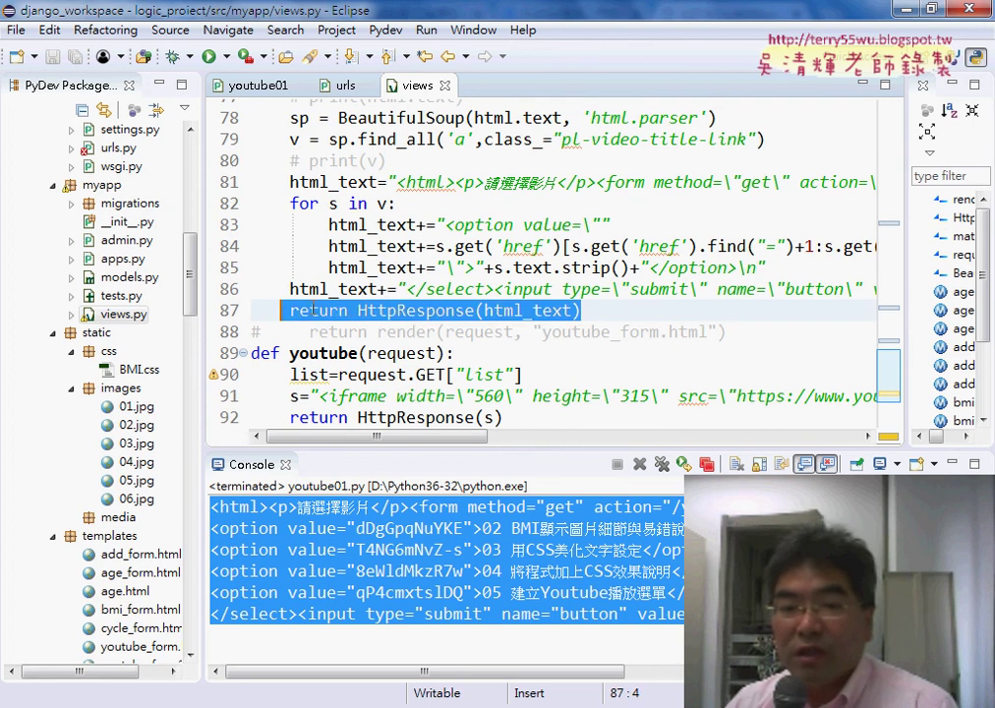
pyautogui.click(343, 311)
pyautogui.moveTo(350, 311); pyautogui.dragTo(290, 311)
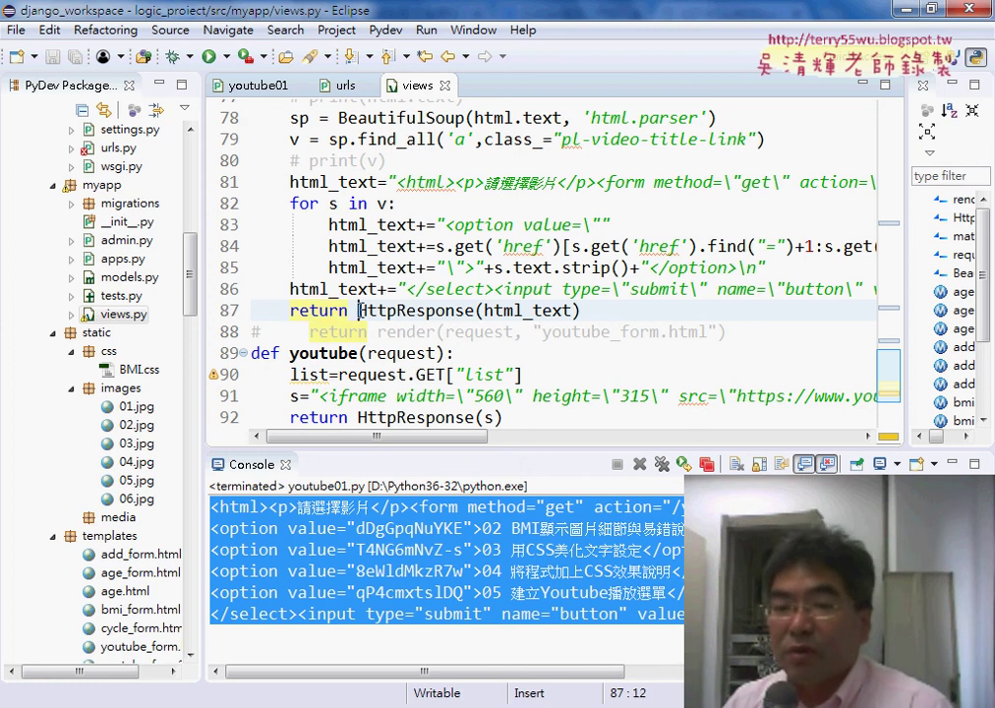
# Highlight HttpResponse on line 87 and the html_text variable on line 81 to trace the returned HTML.
pyautogui.moveTo(358, 311); pyautogui.dragTo(565, 313)
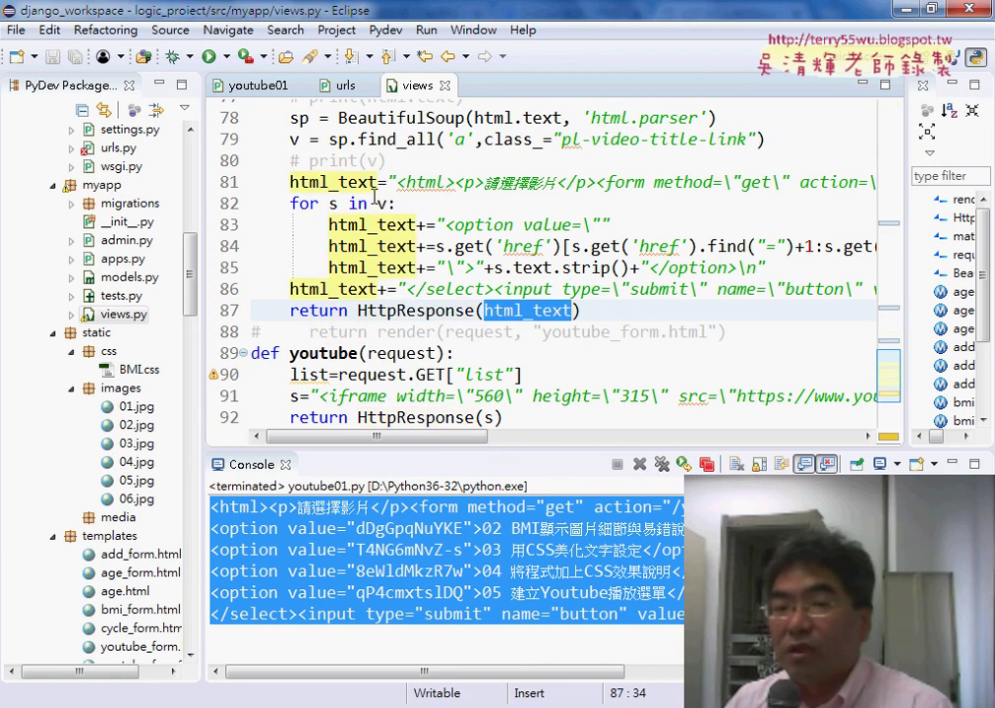
pyautogui.moveTo(286, 182); pyautogui.dragTo(376, 182)
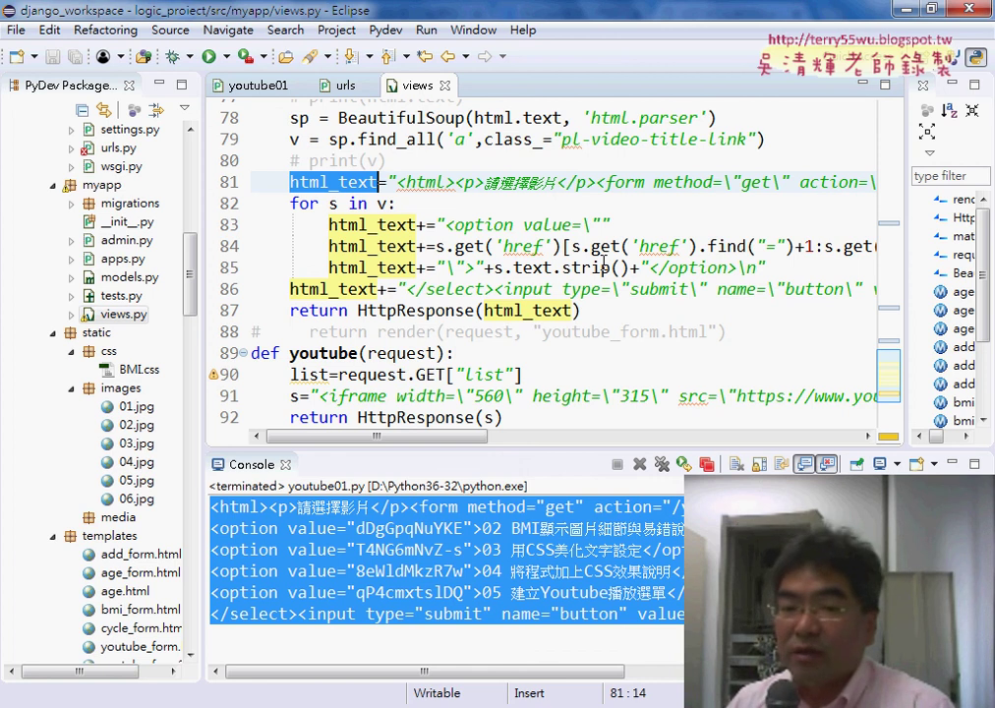
pyautogui.scroll(1, 603, 274)
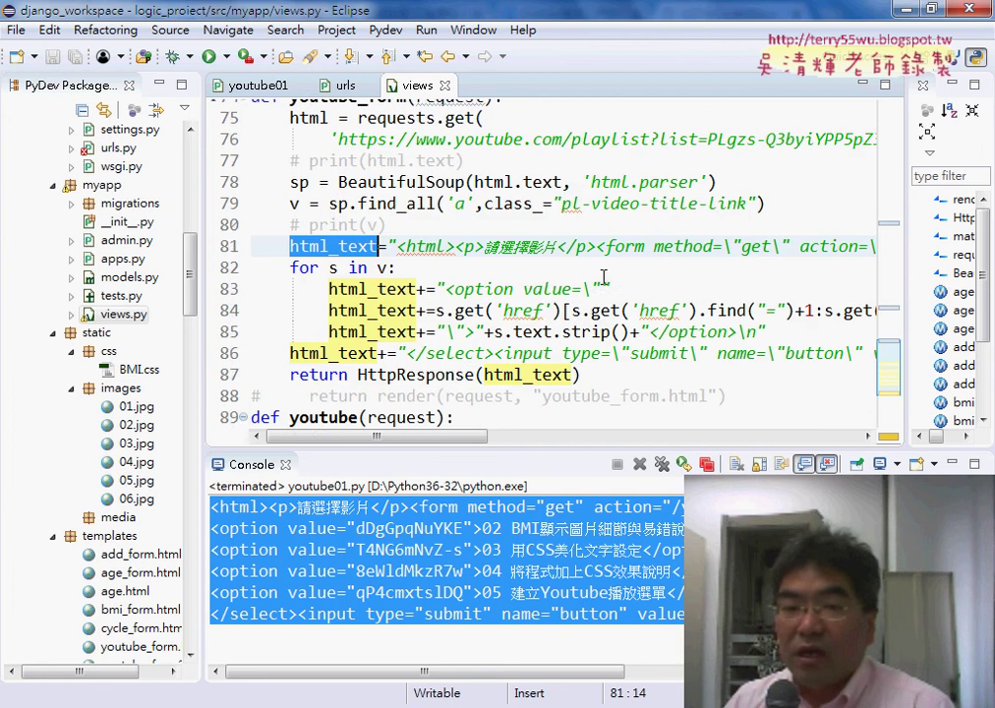
pyautogui.scroll(1, 604, 276)
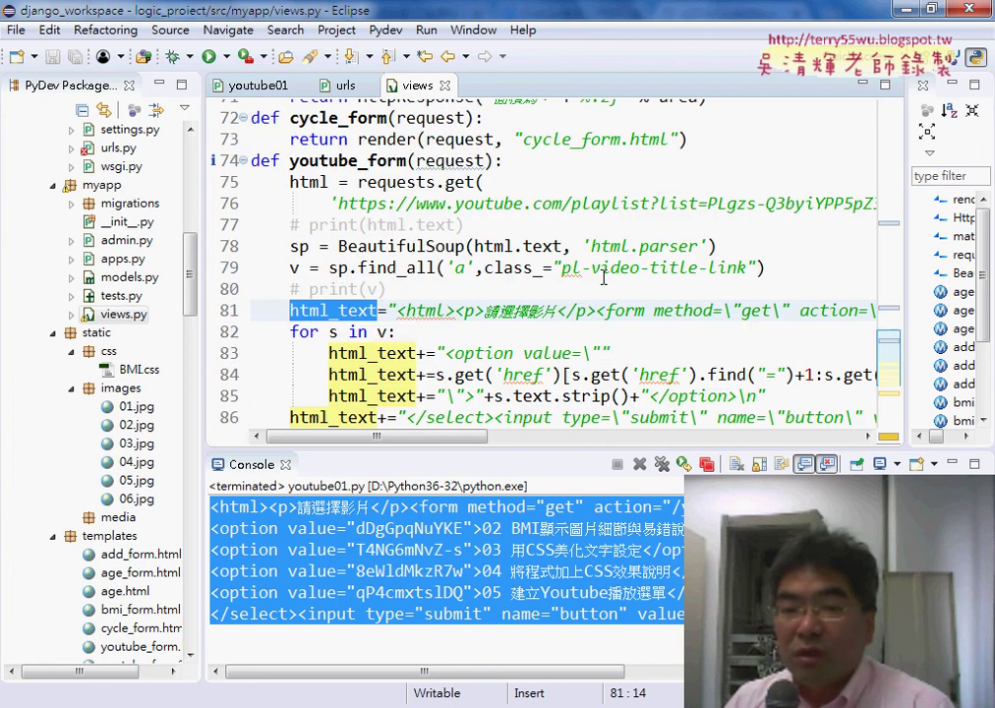
pyautogui.scroll(-2, 604, 278)
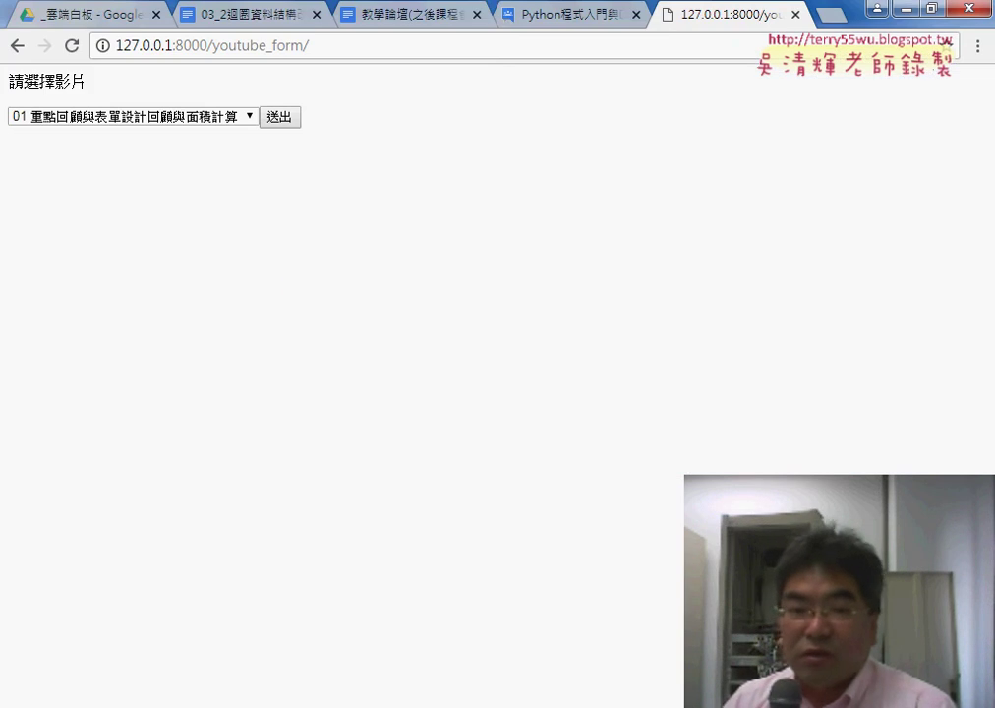
pyautogui.click(188, 118)
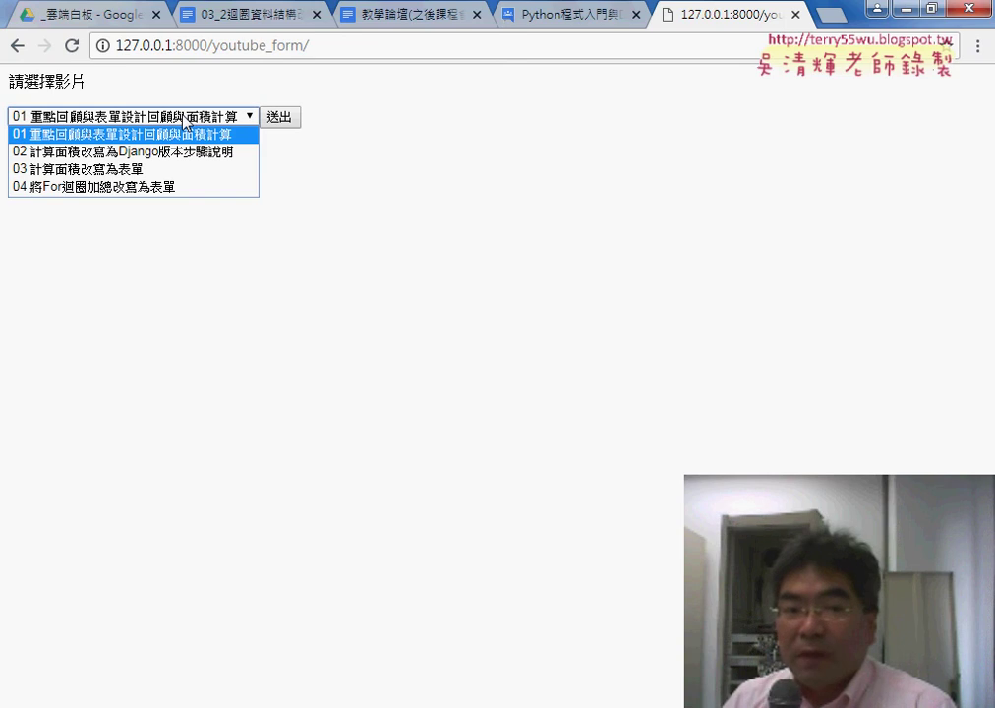
pyautogui.click(187, 119)
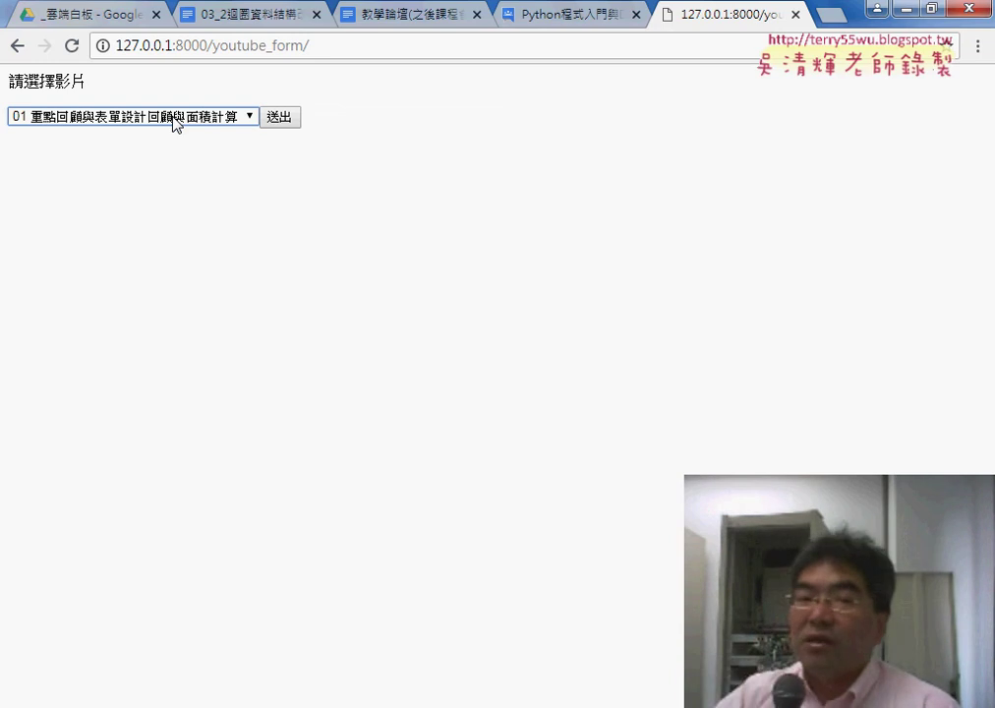
pyautogui.click(175, 122)
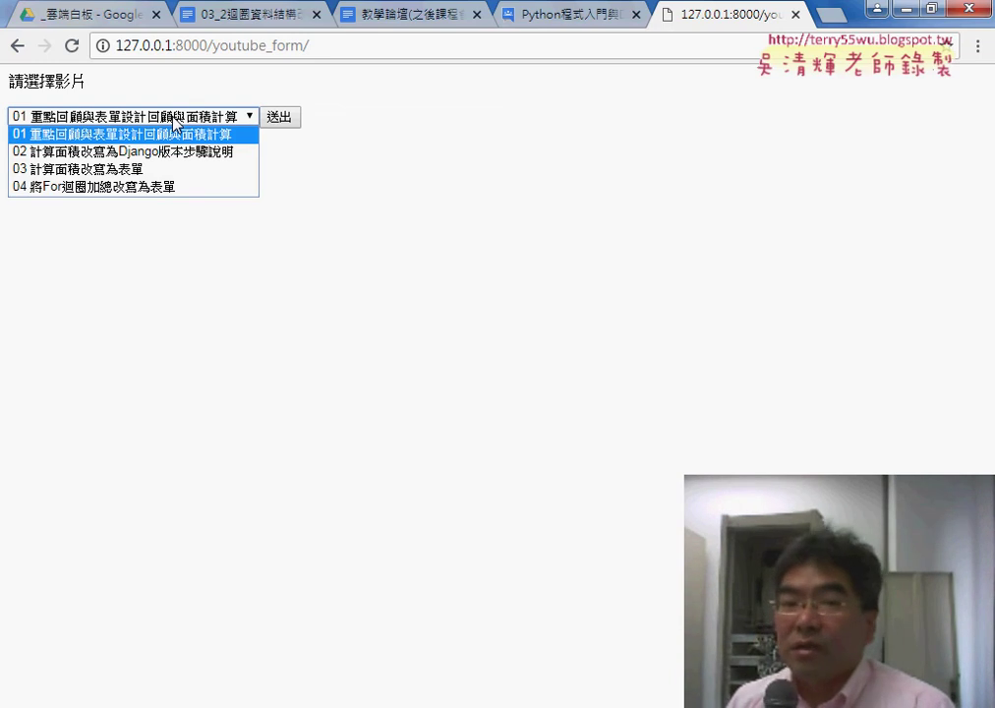
pyautogui.click(175, 122)
pyautogui.click(172, 122)
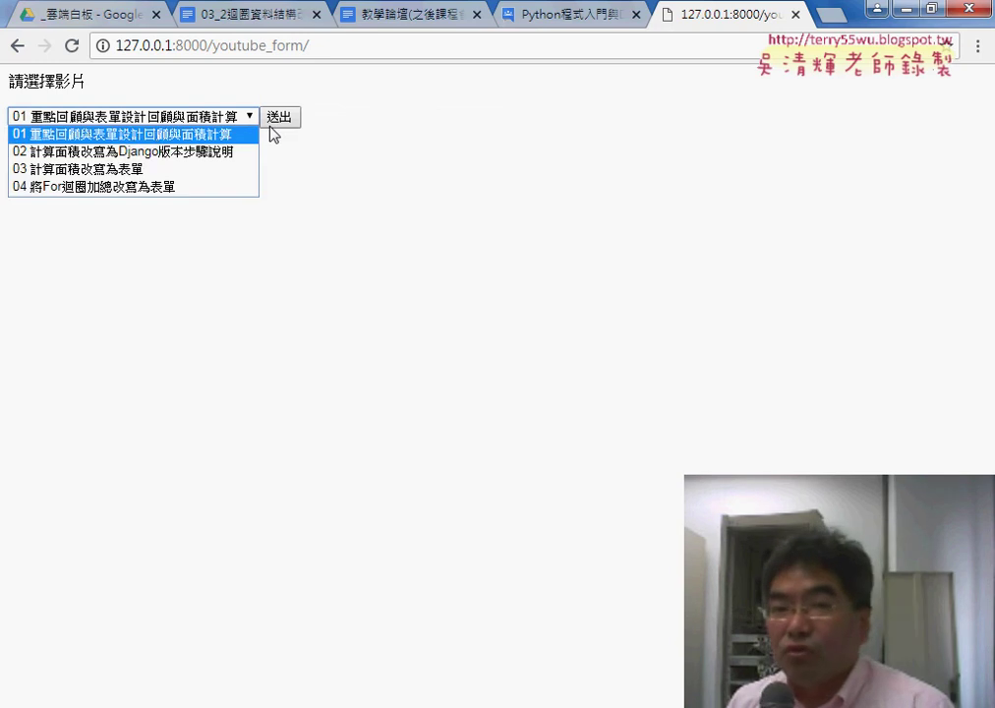
pyautogui.click(44, 286)
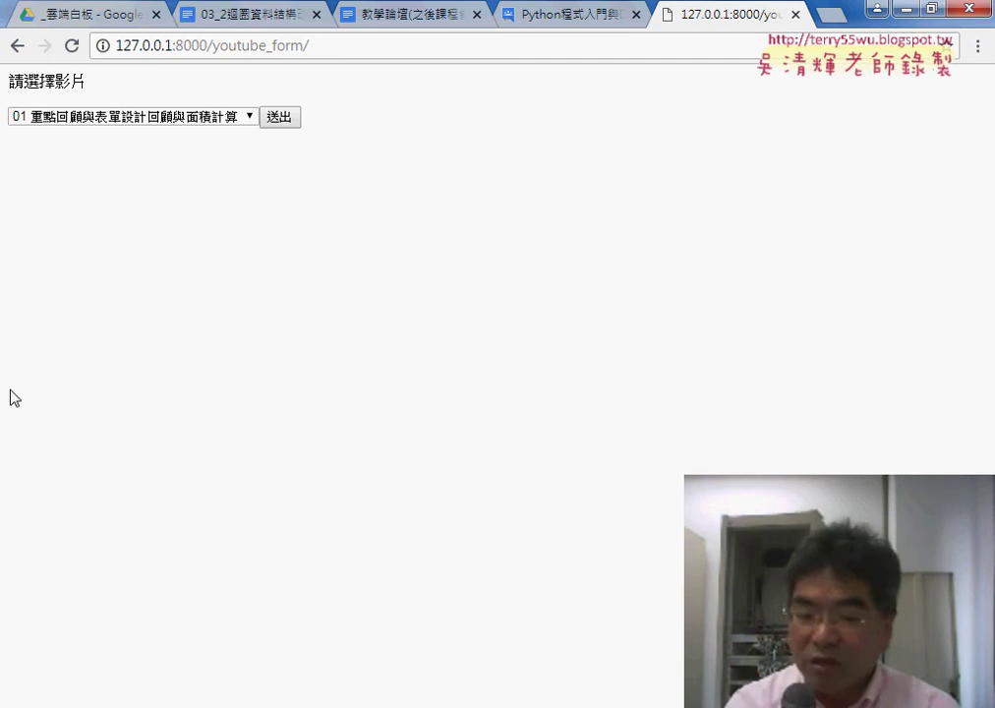
pyautogui.hotkey('ctrl', 'shift', 'd')
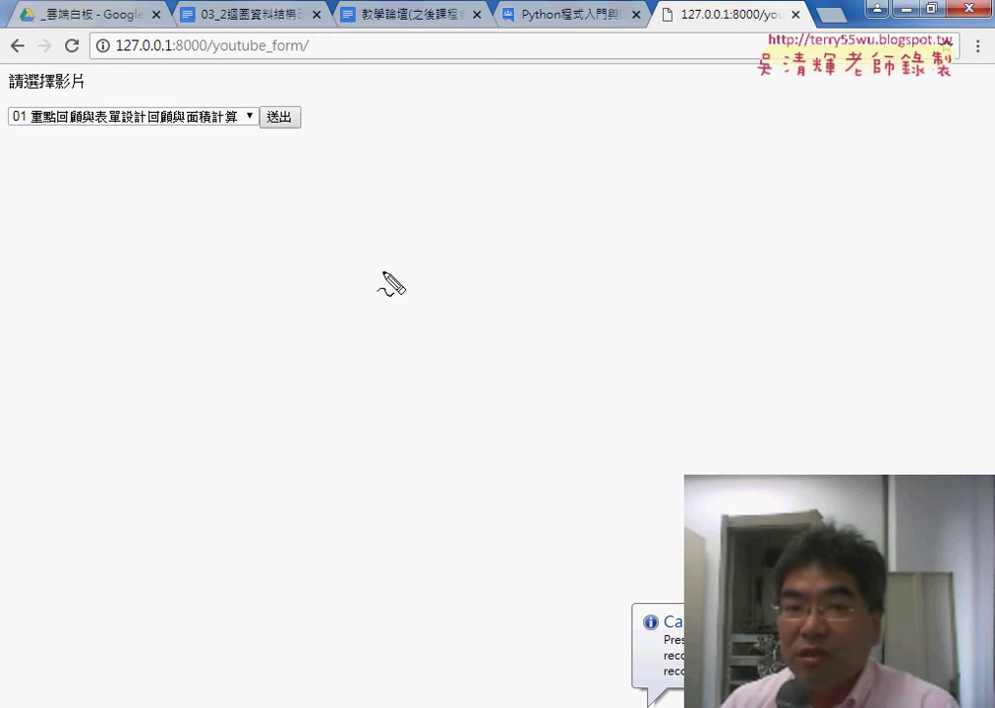
pyautogui.moveTo(17, 100); pyautogui.dragTo(22, 110)
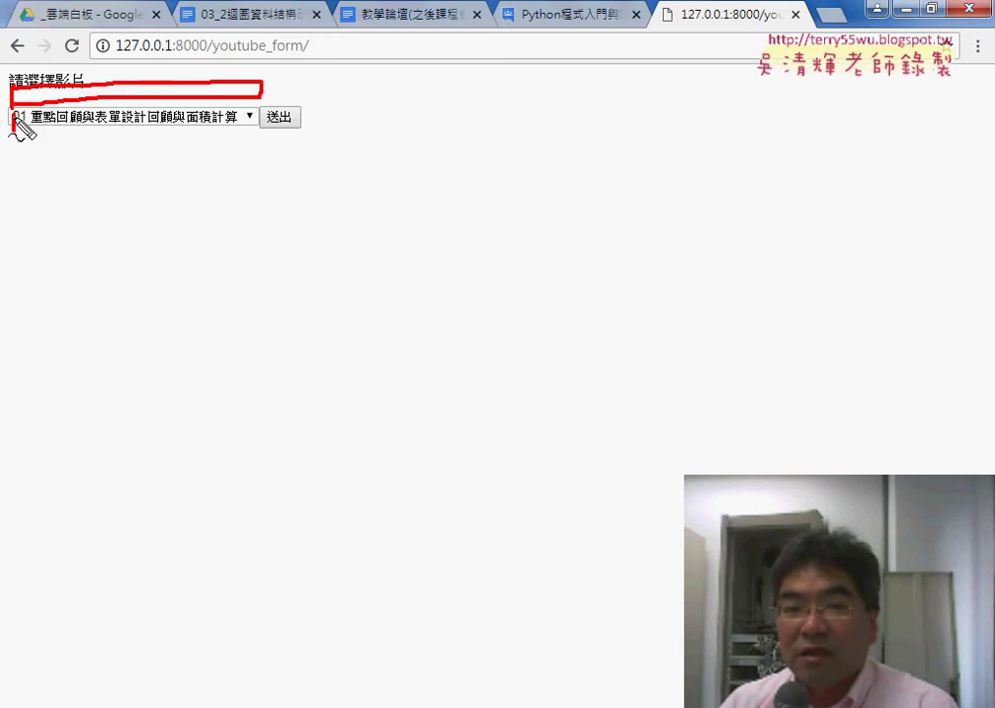
pyautogui.moveTo(13, 124); pyautogui.dragTo(14, 128)
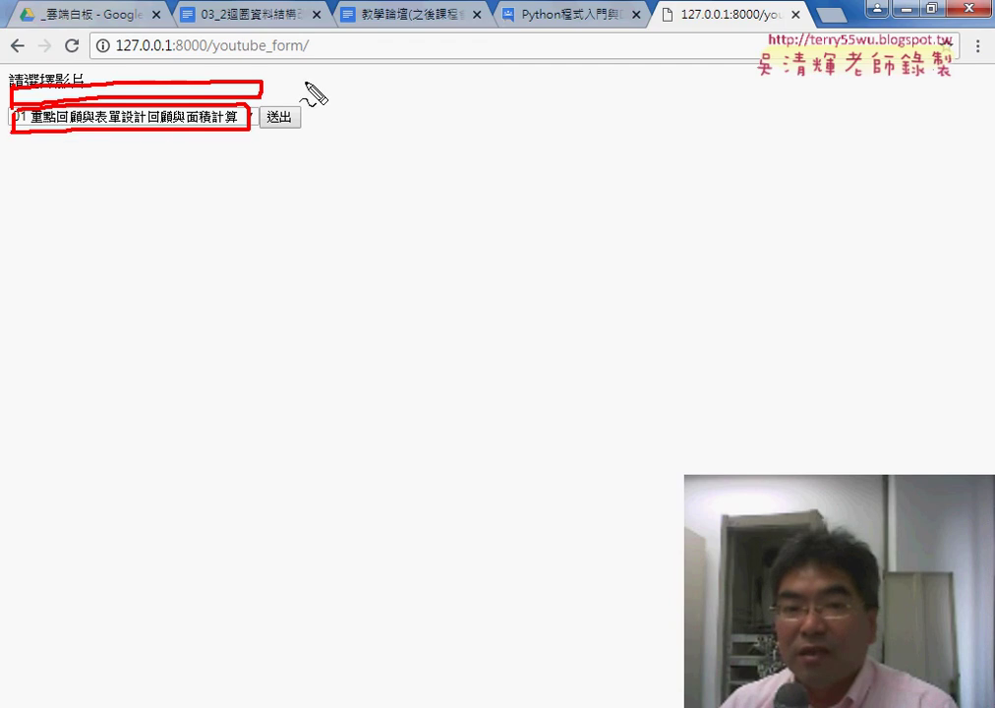
pyautogui.moveTo(264, 95); pyautogui.dragTo(307, 126)
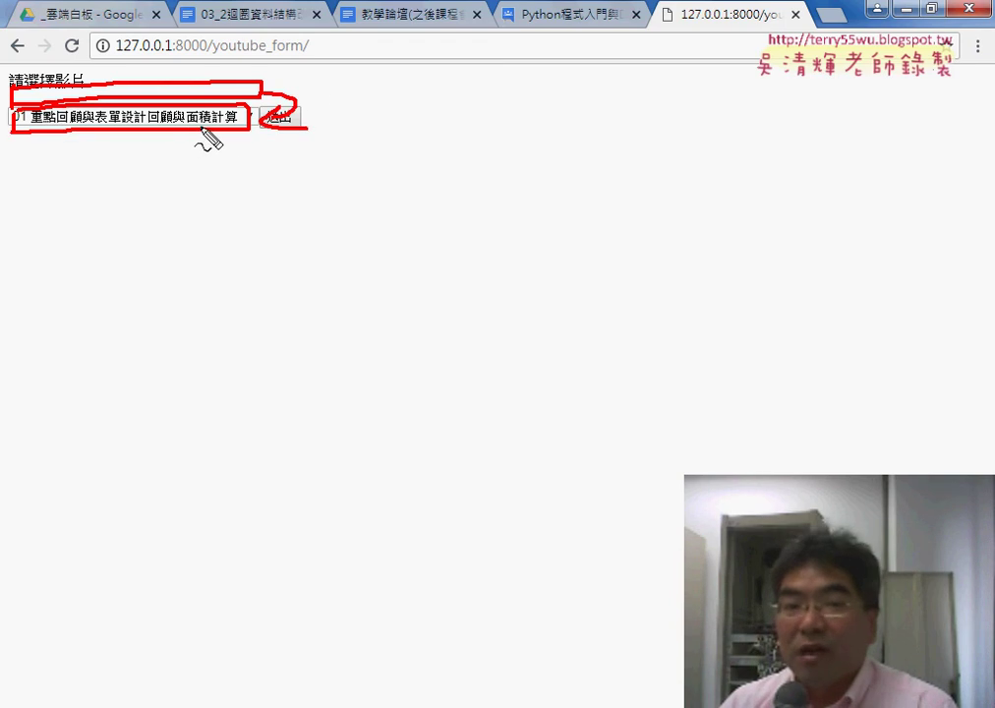
pyautogui.moveTo(18, 146); pyautogui.dragTo(11, 286)
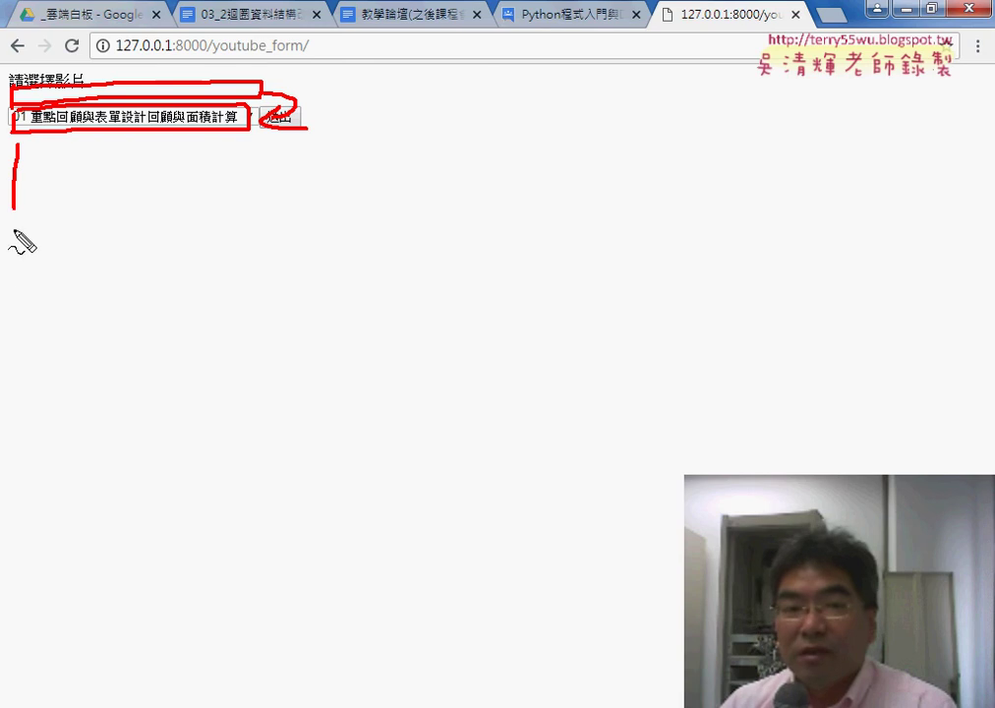
pyautogui.moveTo(20, 148)
pyautogui.mouseDown()
pyautogui.moveTo(475, 408)
pyautogui.moveTo(15, 287)
pyautogui.mouseUp()
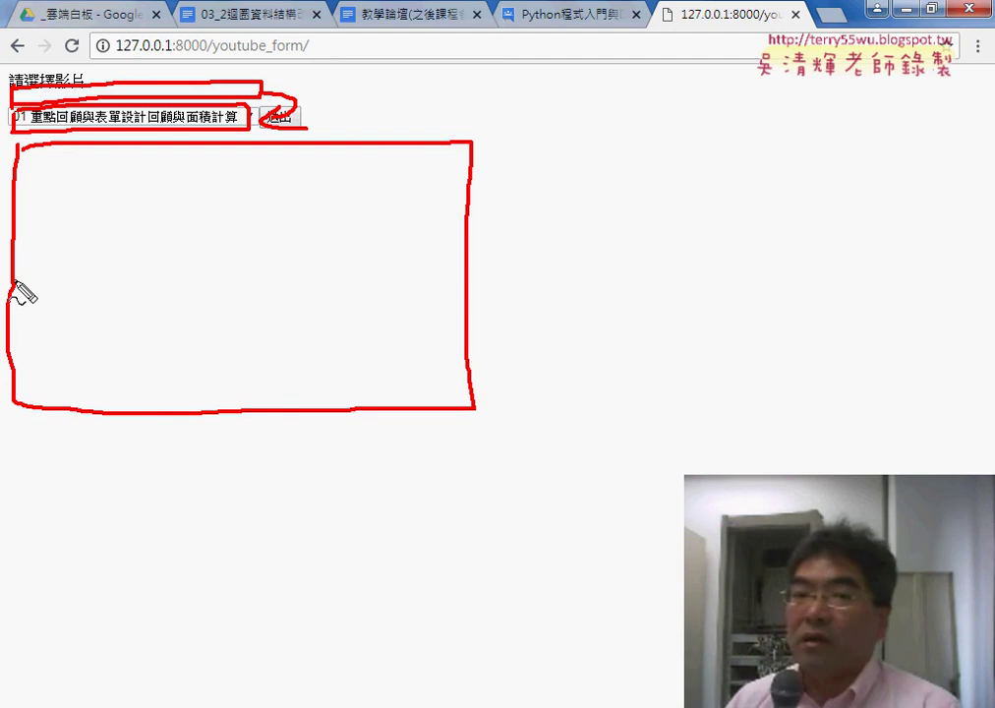
pyautogui.moveTo(288, 86)
pyautogui.mouseDown()
pyautogui.moveTo(295, 115)
pyautogui.moveTo(279, 116)
pyautogui.mouseUp()
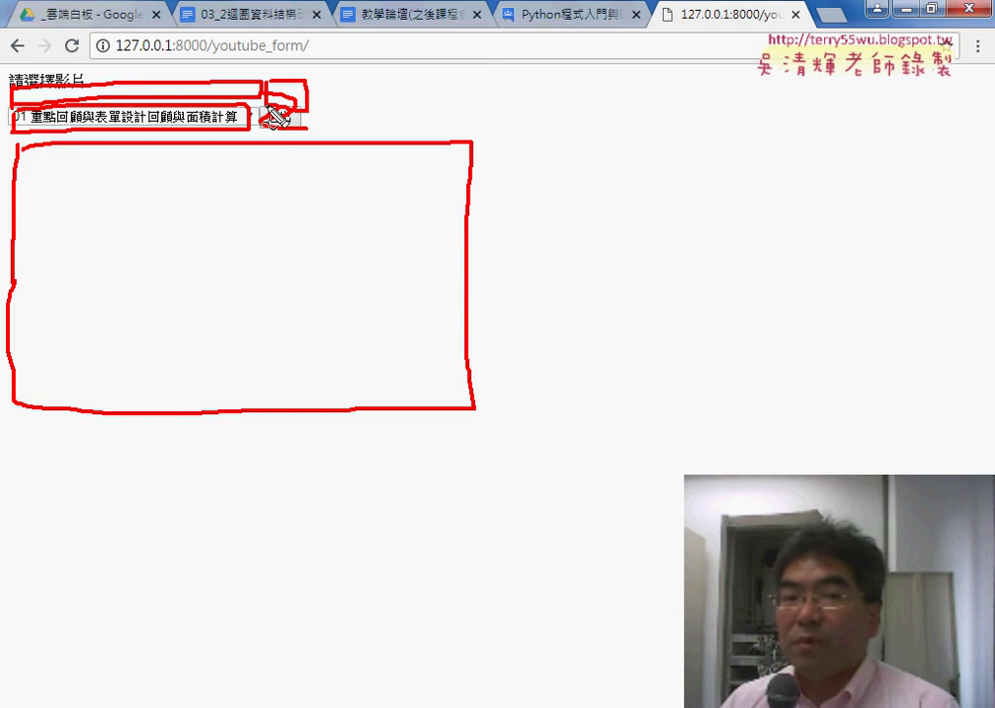
pyautogui.moveTo(8, 83); pyautogui.dragTo(49, 123)
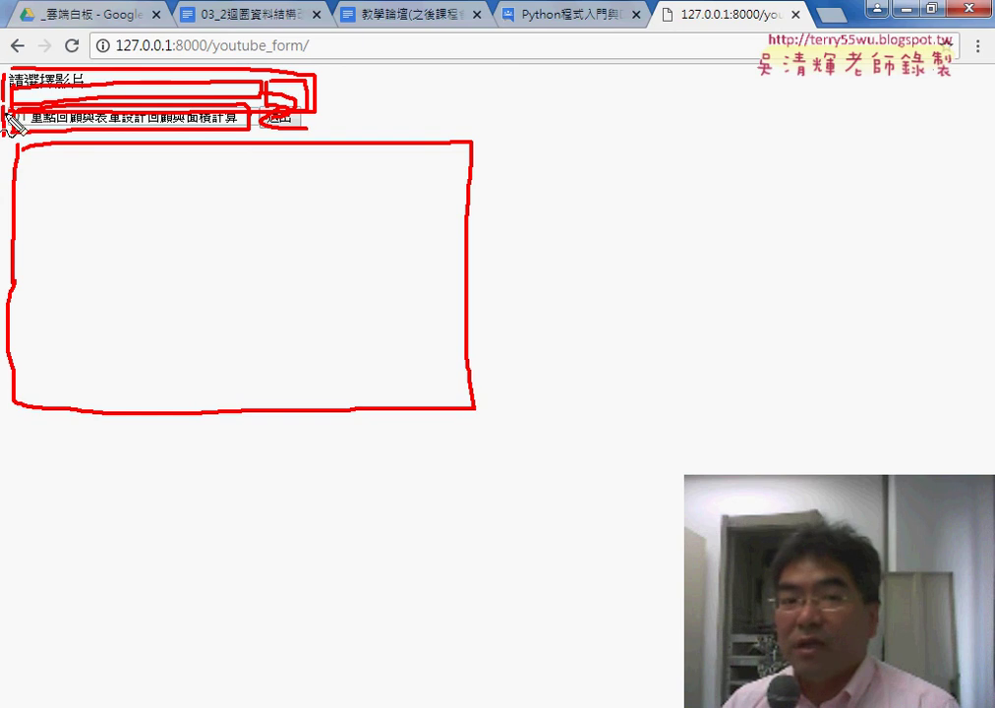
pyautogui.moveTo(9, 124); pyautogui.dragTo(22, 122)
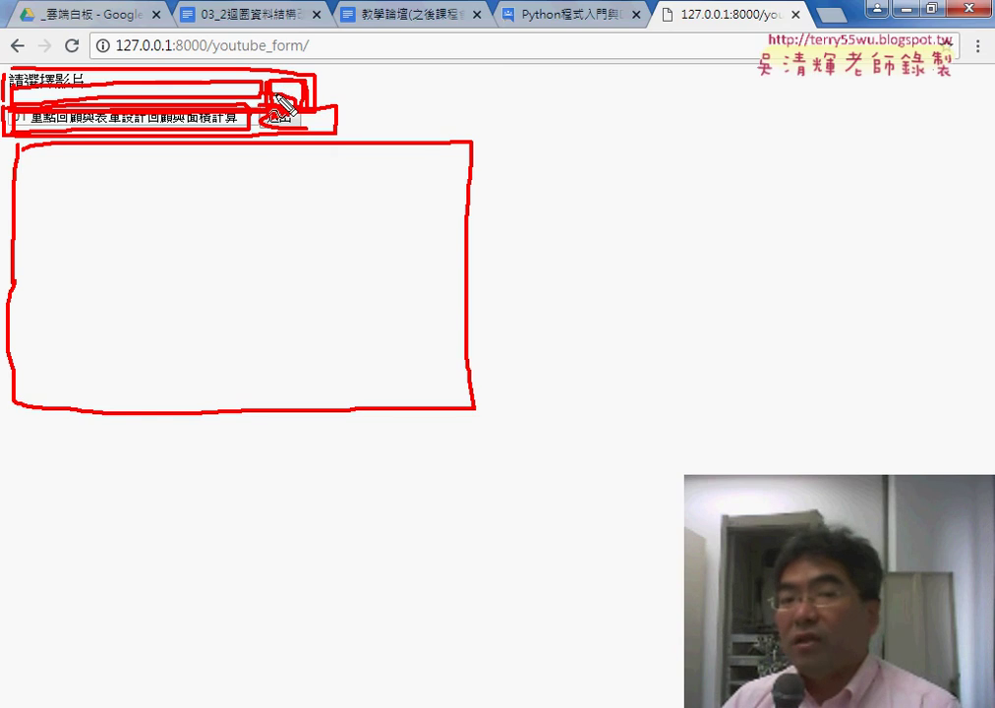
pyautogui.moveTo(325, 95)
pyautogui.mouseDown()
pyautogui.moveTo(381, 93)
pyautogui.moveTo(363, 101)
pyautogui.mouseUp()
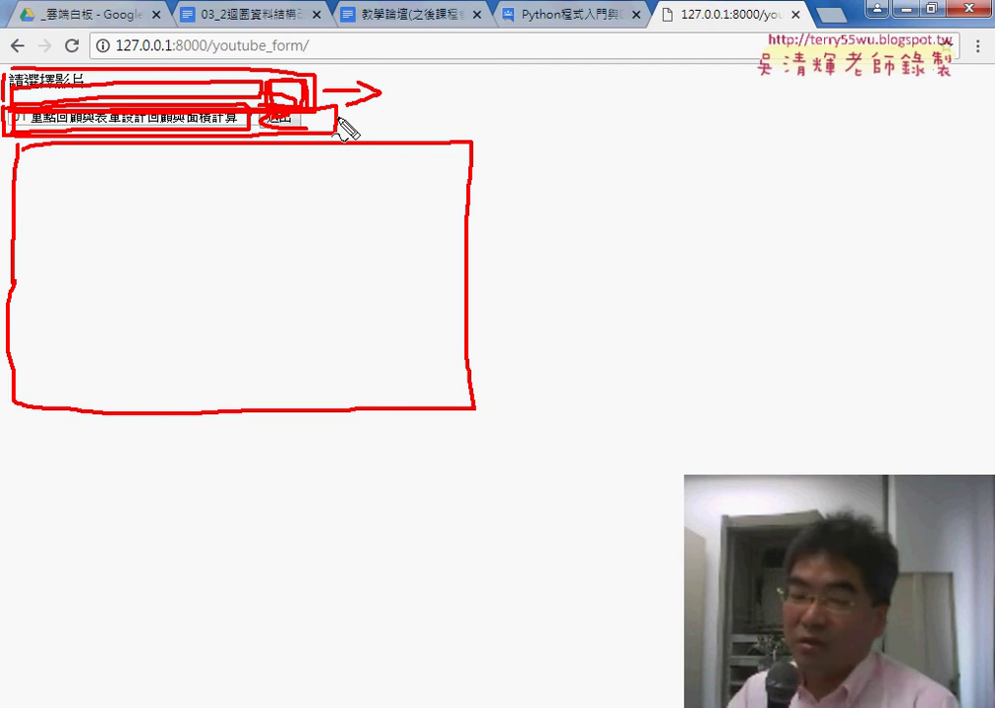
pyautogui.press('Escape')
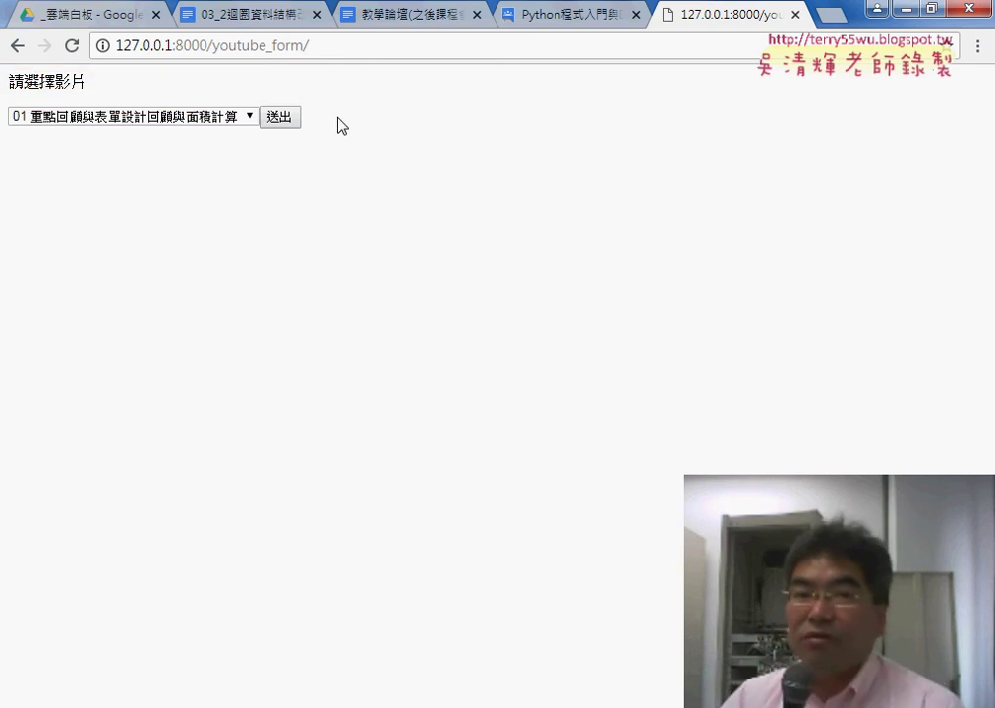
# Switch to the loop lesson notes in Google Docs and scroll to the 九九乘法表 section.
pyautogui.click(236, 16)
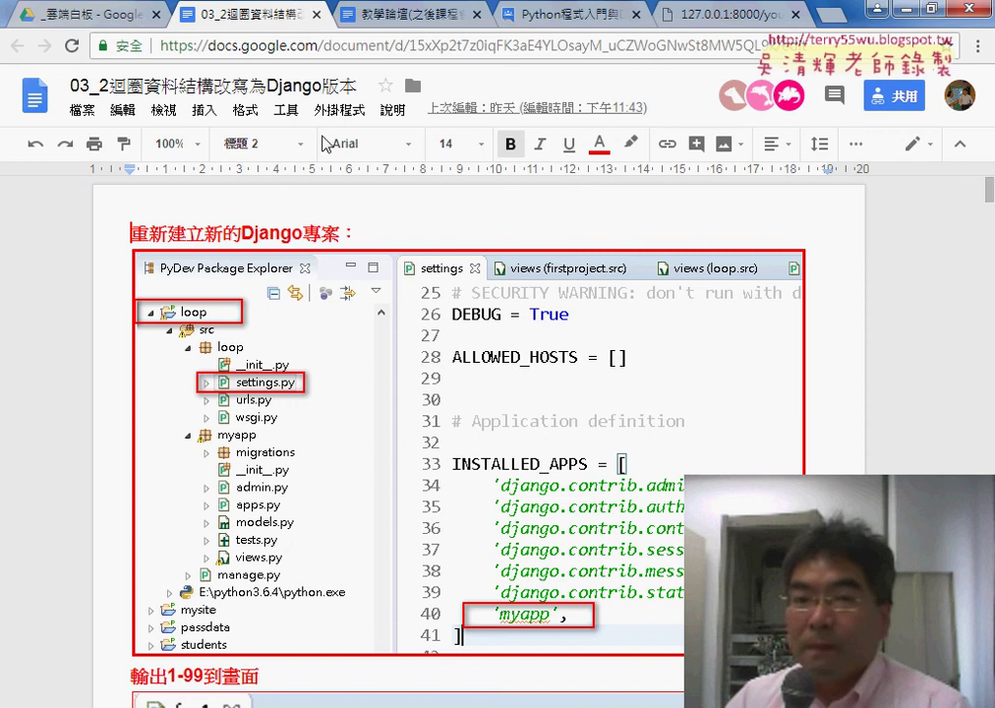
pyautogui.scroll(-5, 577, 415)
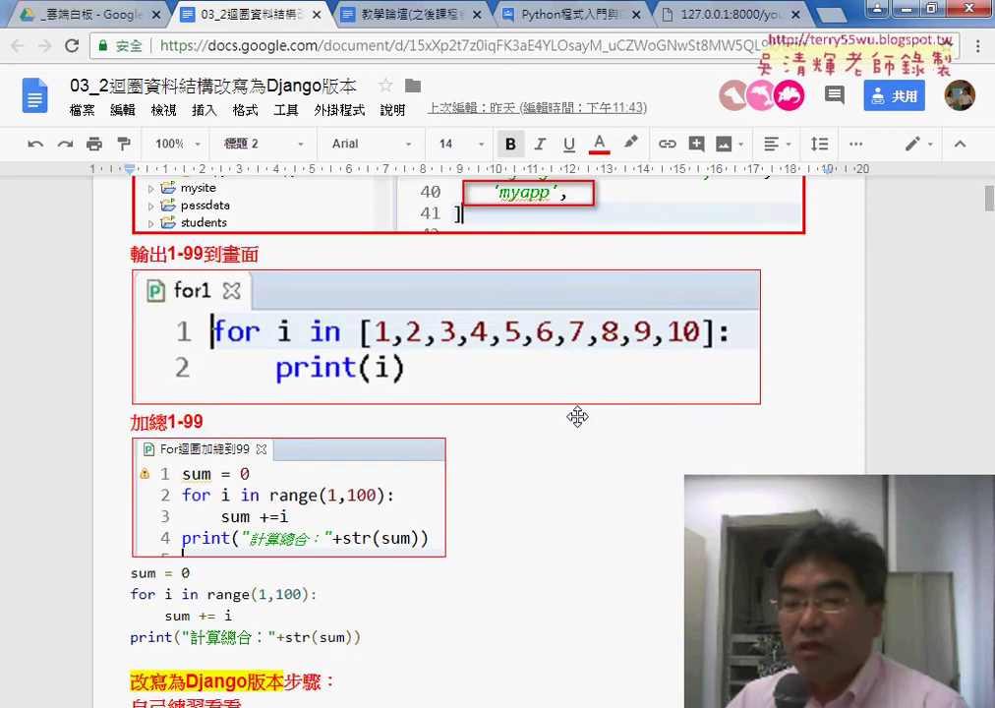
pyautogui.scroll(-2, 438, 424)
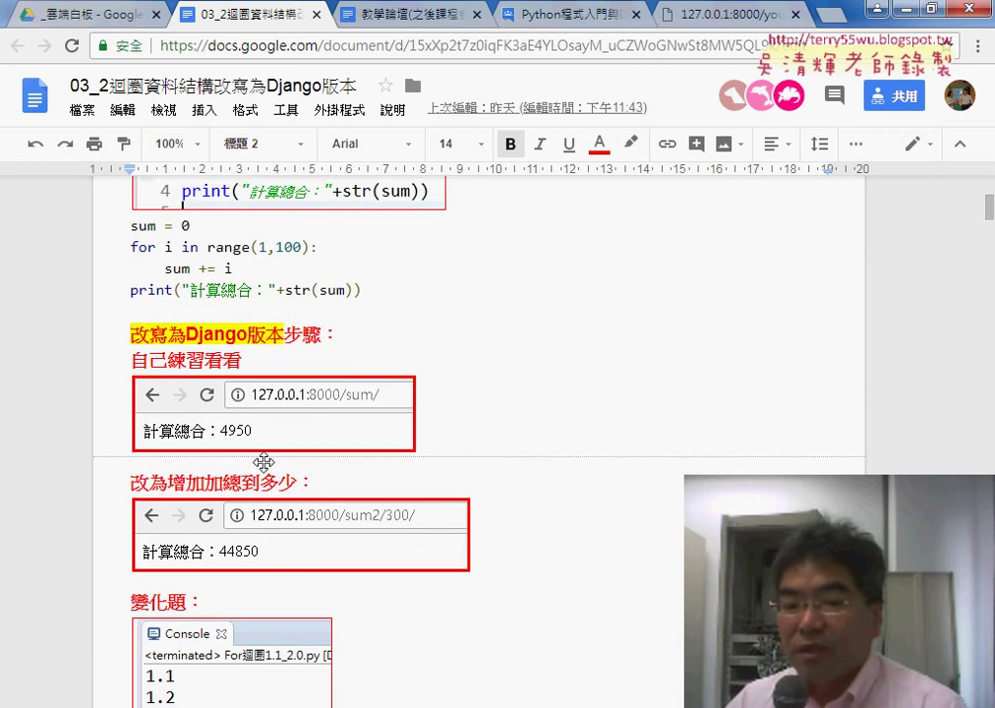
pyautogui.scroll(-1, 261, 459)
pyautogui.scroll(-3, 196, 451)
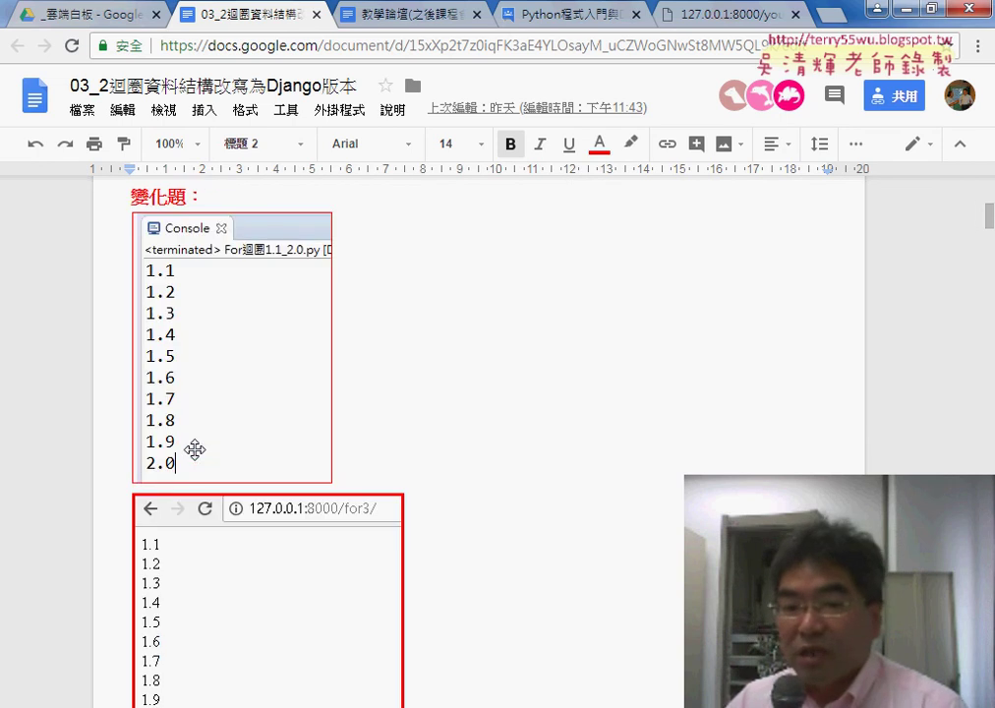
pyautogui.scroll(-1, 240, 351)
pyautogui.scroll(-2, 476, 475)
pyautogui.scroll(-1, 521, 480)
pyautogui.scroll(-3, 602, 492)
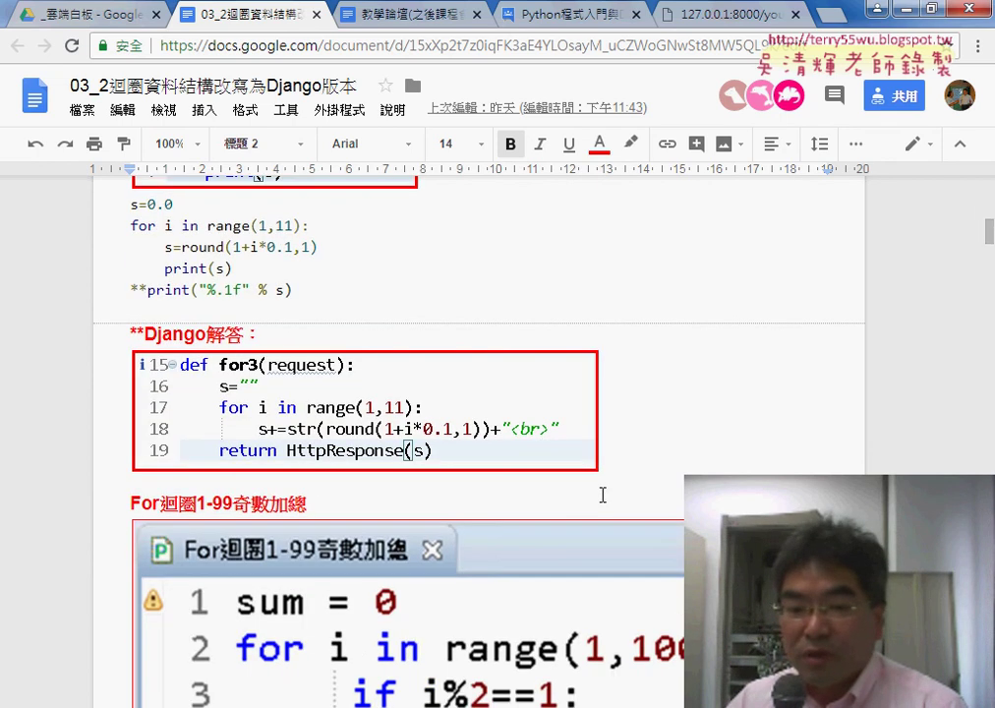
pyautogui.scroll(-3, 602, 493)
pyautogui.scroll(-3, 603, 494)
pyautogui.scroll(-3, 603, 494)
pyautogui.scroll(-3, 602, 493)
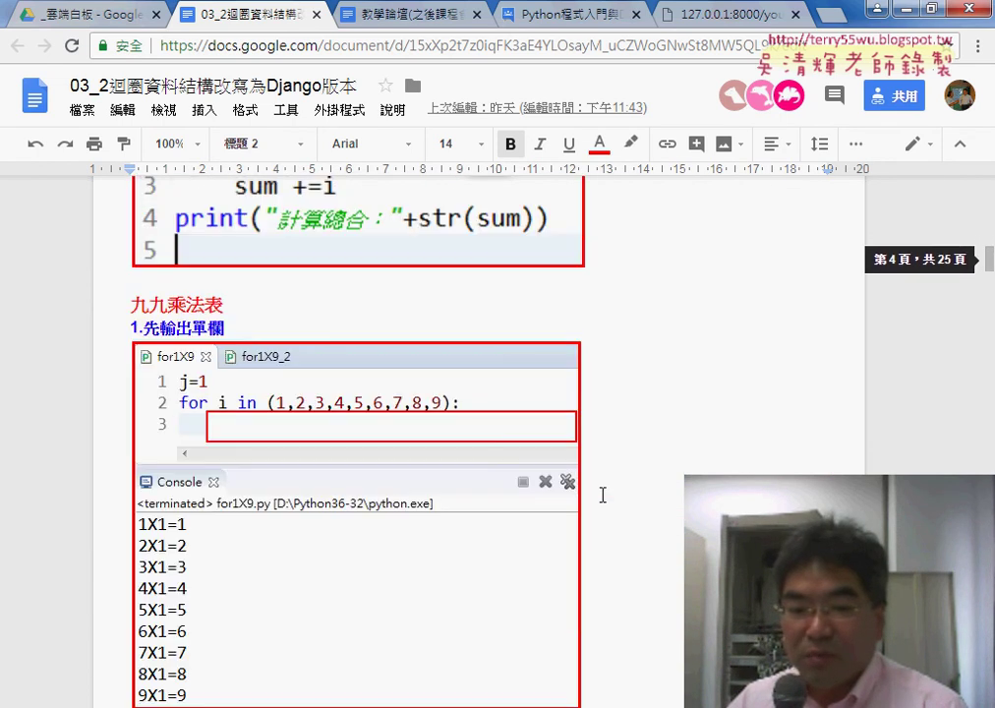
pyautogui.scroll(-3, 602, 493)
pyautogui.scroll(-3, 601, 494)
pyautogui.scroll(3, 601, 494)
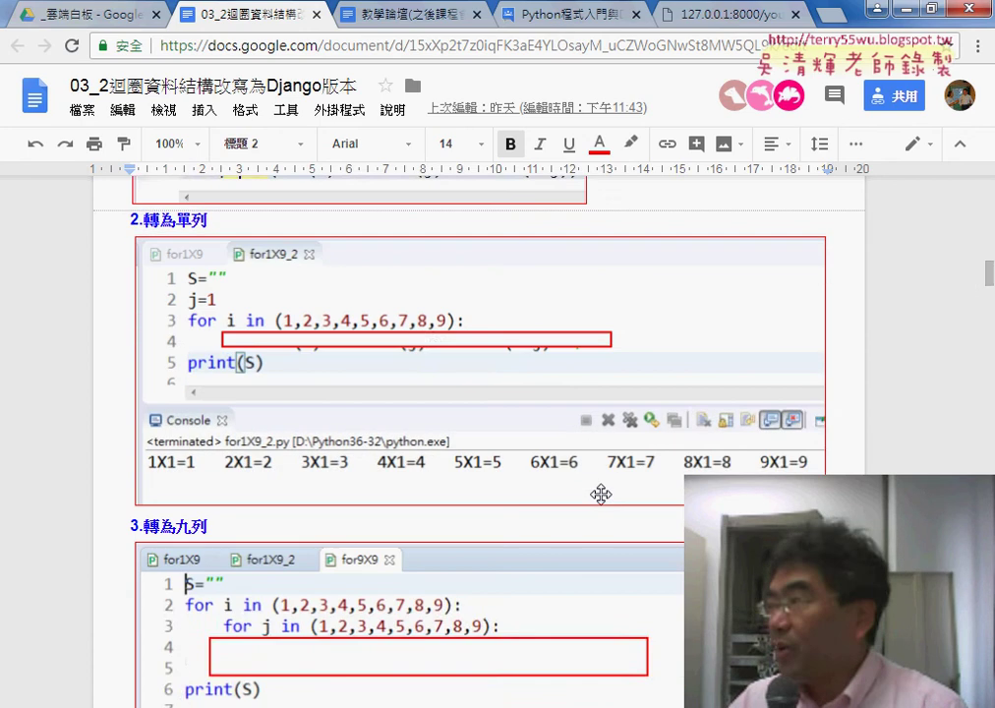
pyautogui.scroll(1, 453, 413)
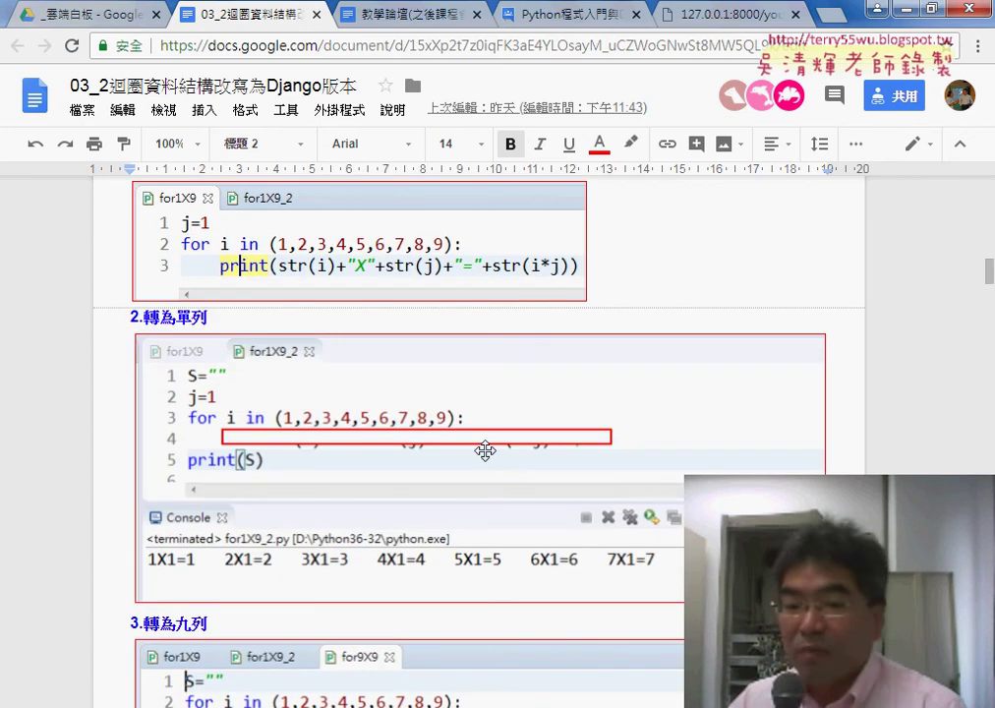
pyautogui.scroll(-3, 485, 450)
pyautogui.scroll(-2, 485, 450)
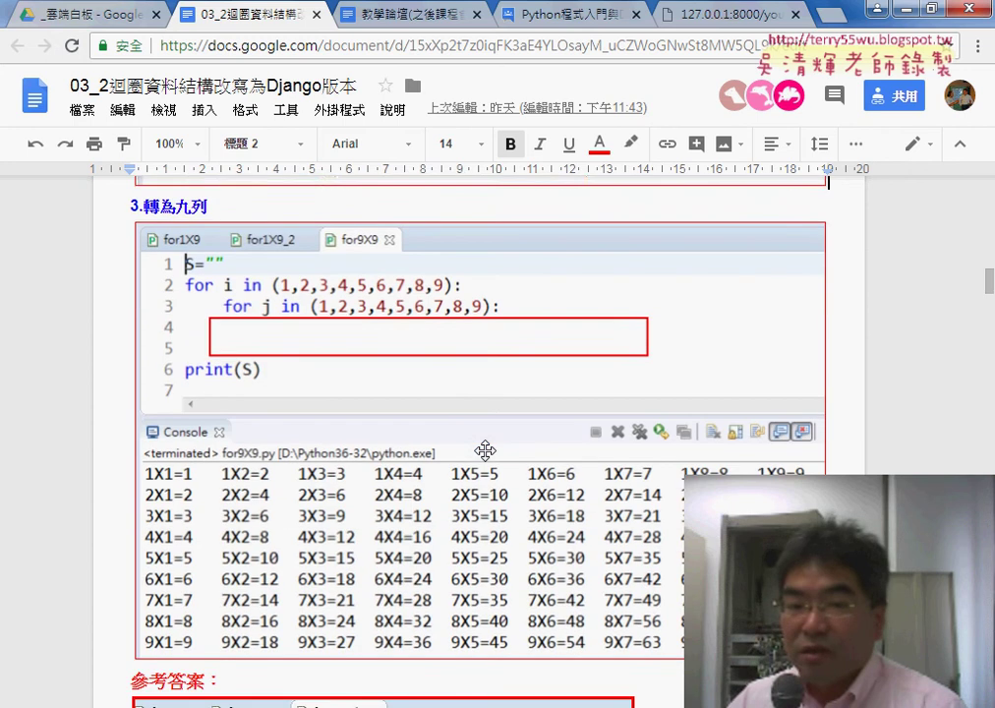
pyautogui.scroll(1, 485, 450)
pyautogui.scroll(1, 485, 451)
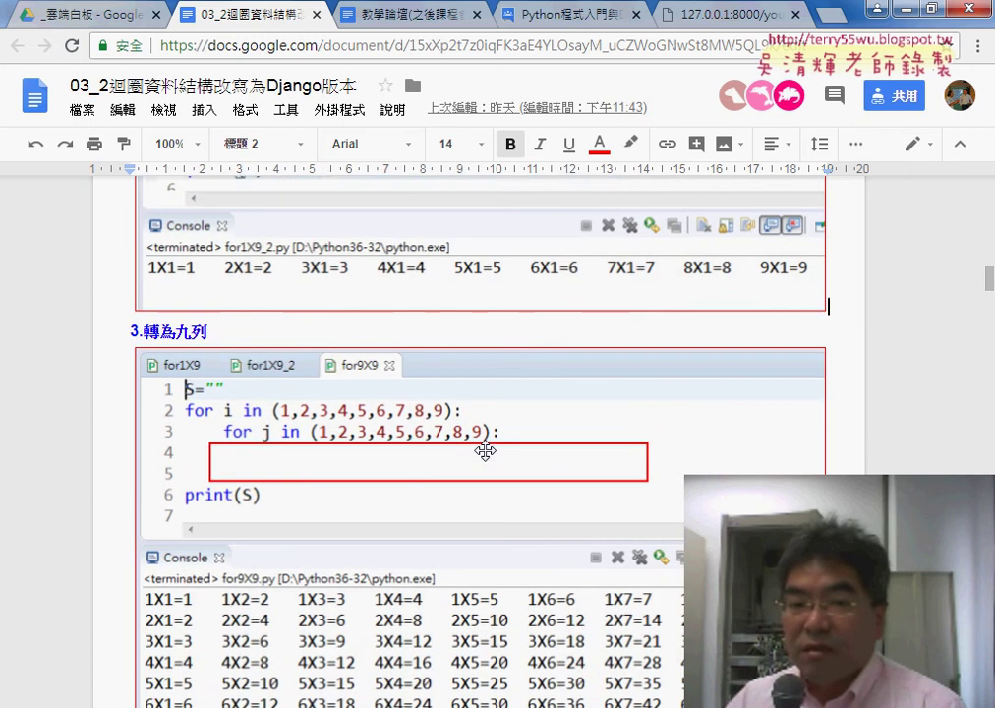
pyautogui.scroll(1, 485, 450)
pyautogui.scroll(1, 485, 450)
pyautogui.scroll(1, 485, 450)
pyautogui.scroll(1, 485, 451)
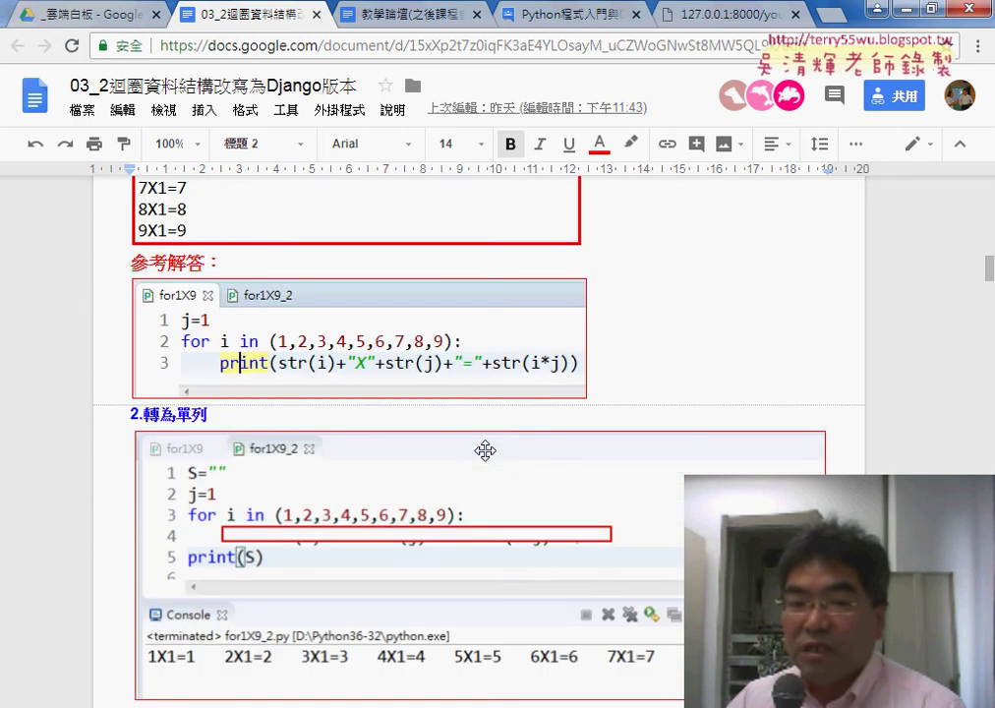
pyautogui.scroll(1, 485, 451)
pyautogui.scroll(2, 485, 451)
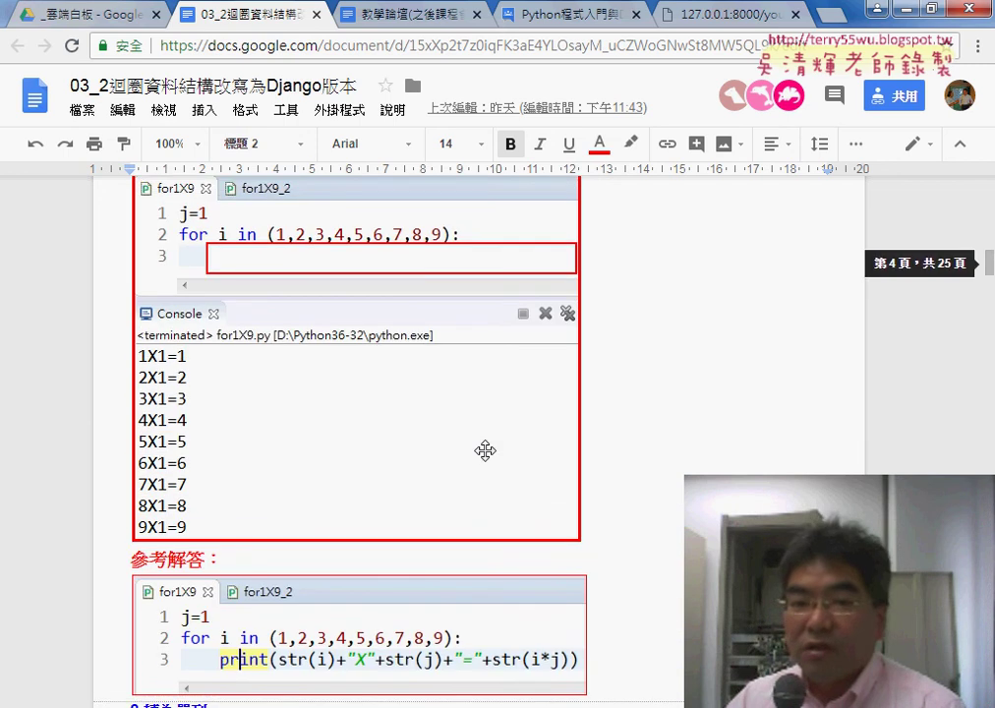
pyautogui.scroll(1, 485, 450)
# Select the 九九乘法表 heading, then scroll down to the 3.轉為九列 for9X9 exercise and its output.
pyautogui.moveTo(134, 223); pyautogui.dragTo(229, 222)
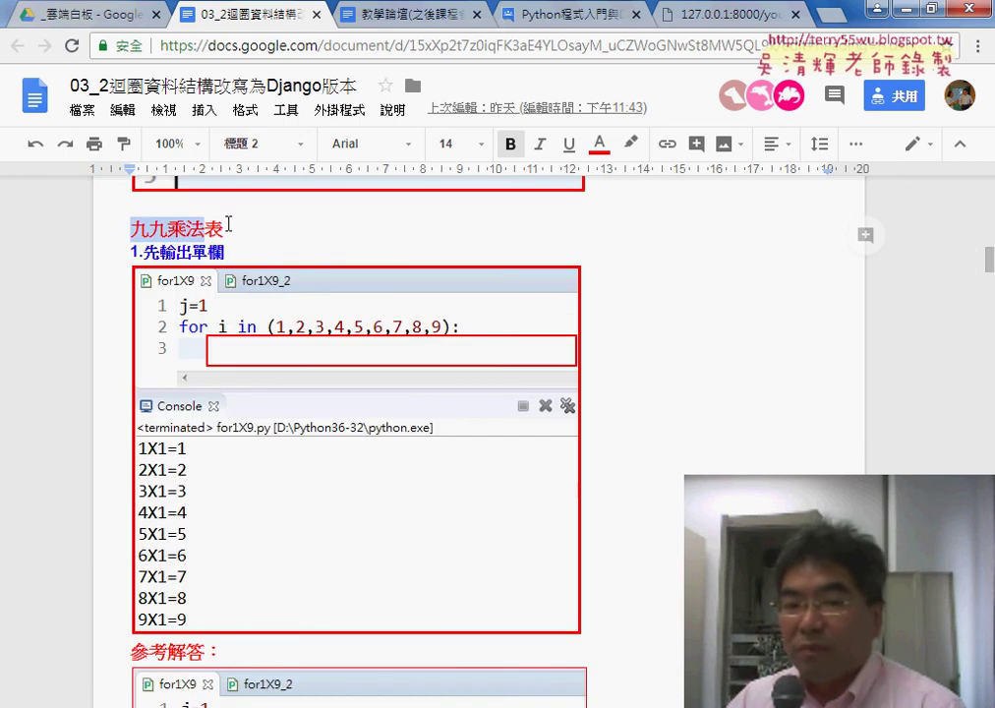
pyautogui.scroll(-4, 344, 409)
pyautogui.scroll(-3, 345, 409)
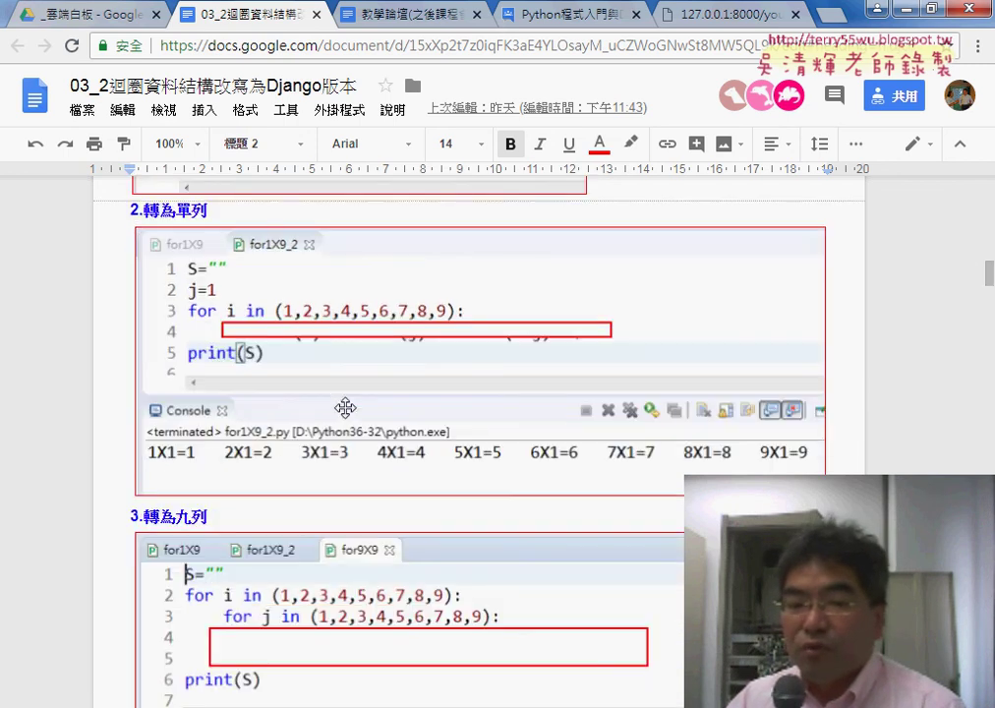
pyautogui.scroll(-2, 344, 409)
pyautogui.scroll(-1, 344, 410)
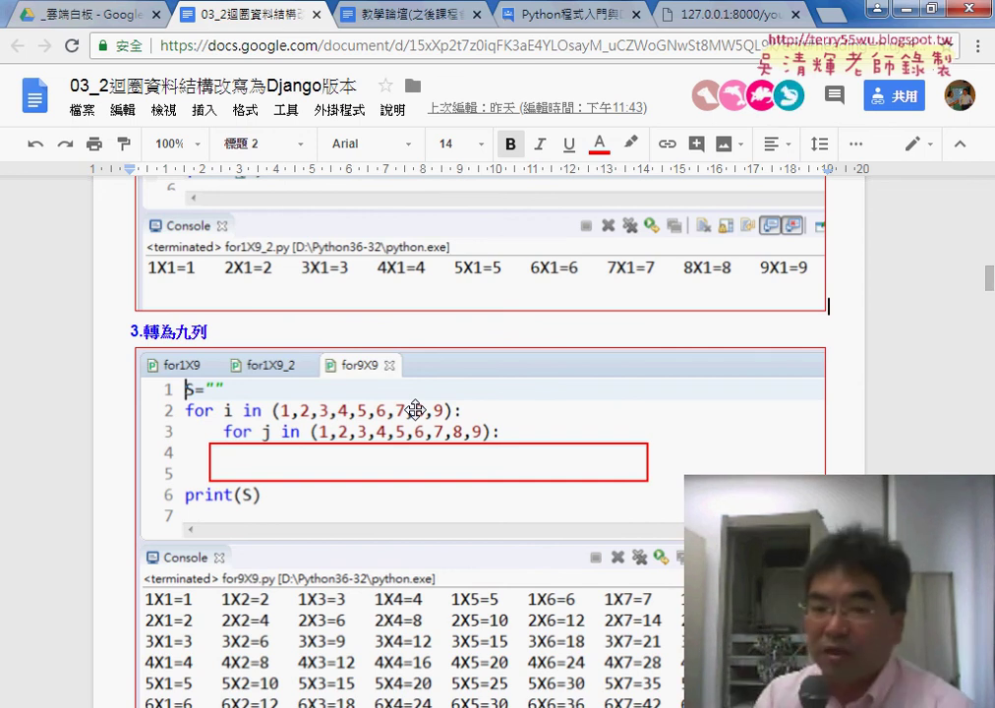
pyautogui.scroll(-1, 221, 392)
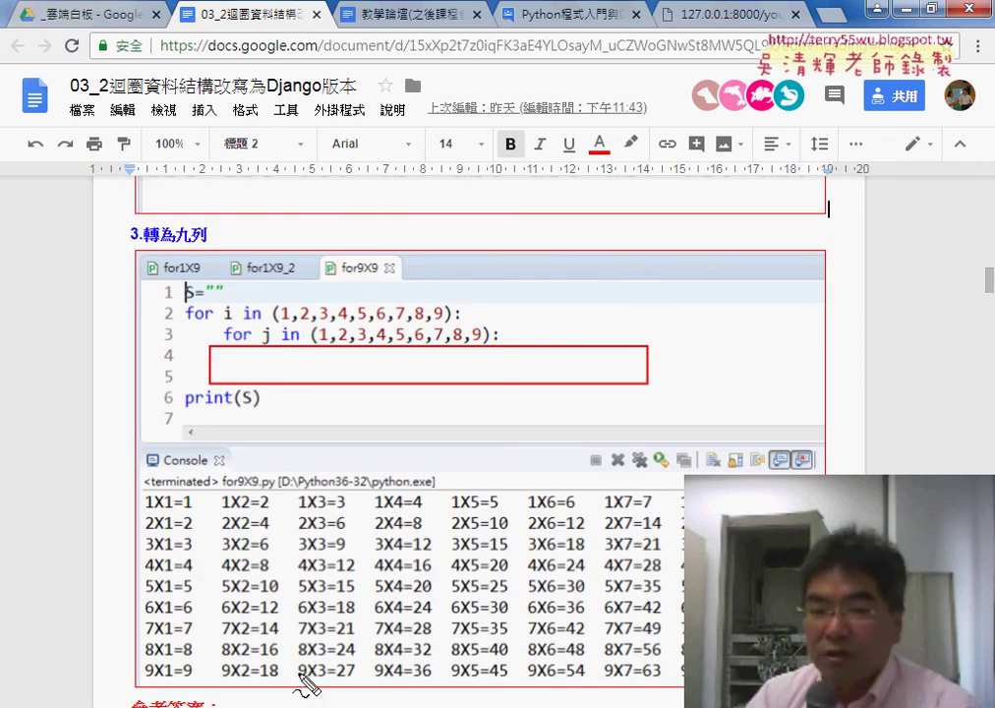
# In red, underline print(S), add a "\n" note with an arrow by the console, and mark the 1X1=1/1X2=2 gap.
pyautogui.moveTo(191, 412)
pyautogui.mouseDown()
pyautogui.moveTo(256, 408)
pyautogui.moveTo(128, 531)
pyautogui.mouseUp()
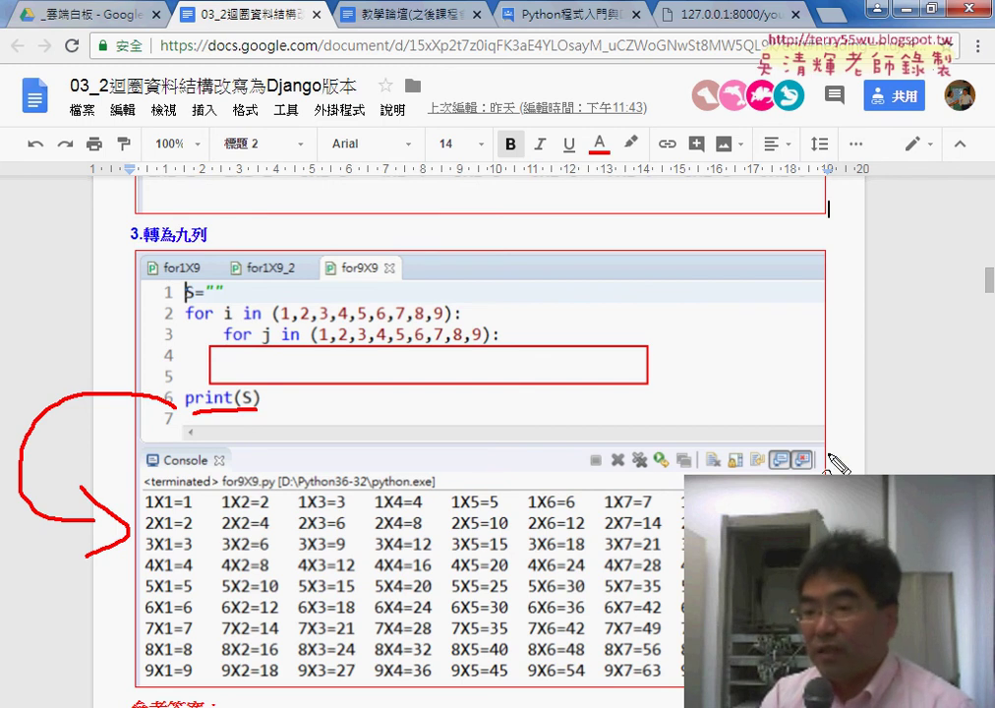
pyautogui.moveTo(829, 454)
pyautogui.mouseDown()
pyautogui.moveTo(856, 452)
pyautogui.moveTo(826, 450)
pyautogui.mouseUp()
pyautogui.moveTo(831, 438)
pyautogui.mouseDown()
pyautogui.moveTo(832, 451)
pyautogui.moveTo(869, 470)
pyautogui.moveTo(869, 445)
pyautogui.moveTo(881, 453)
pyautogui.mouseUp()
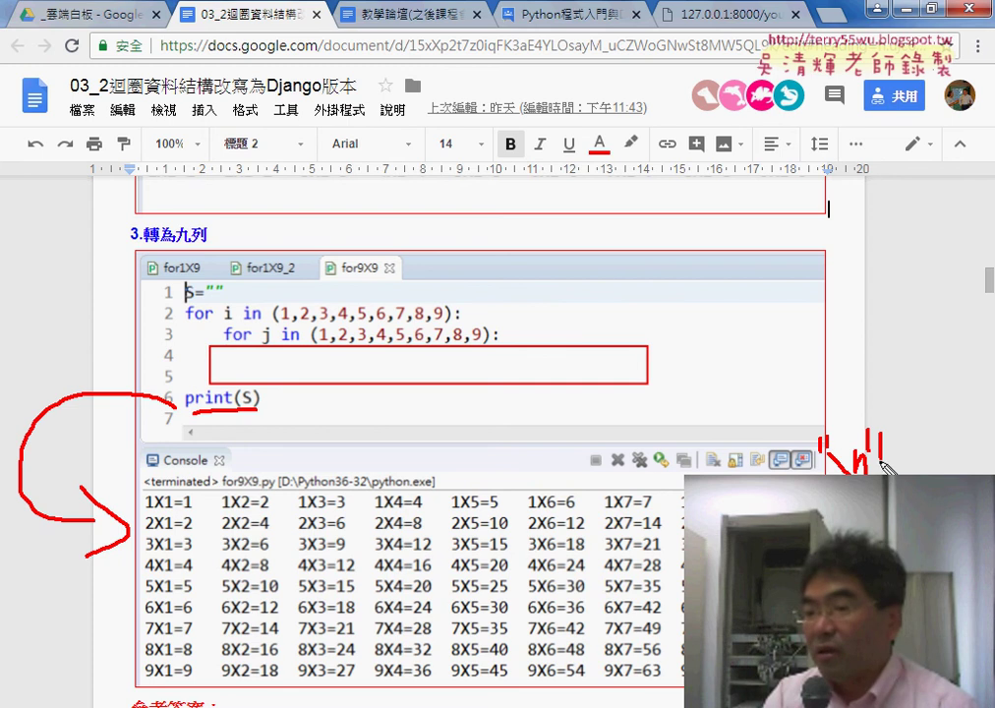
pyautogui.moveTo(886, 458); pyautogui.dragTo(916, 457)
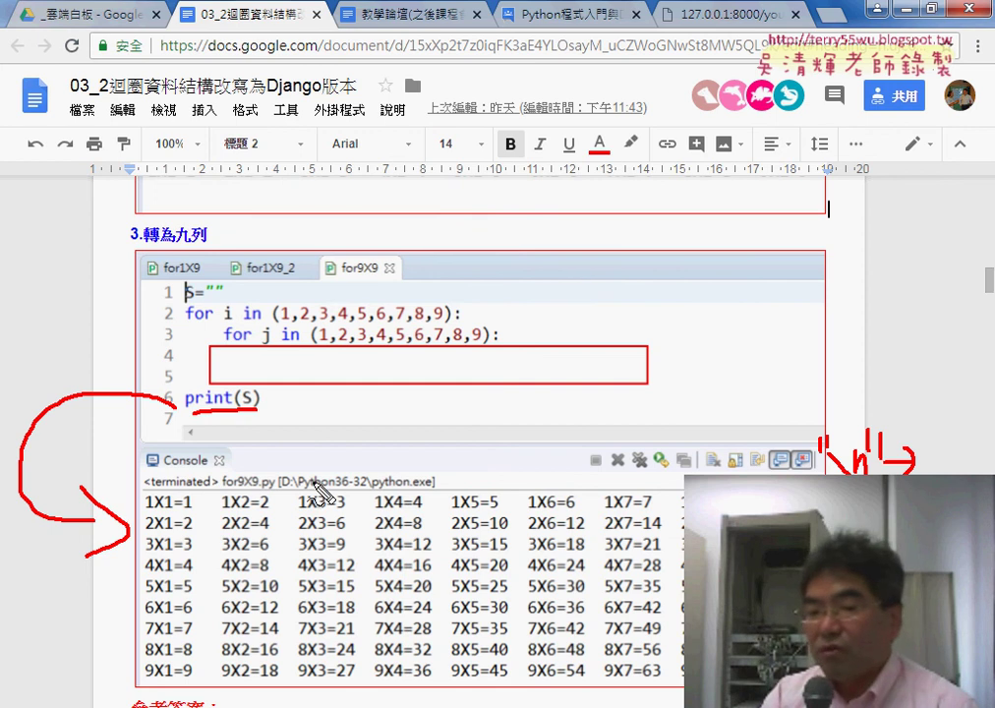
pyautogui.moveTo(195, 511); pyautogui.dragTo(454, 510)
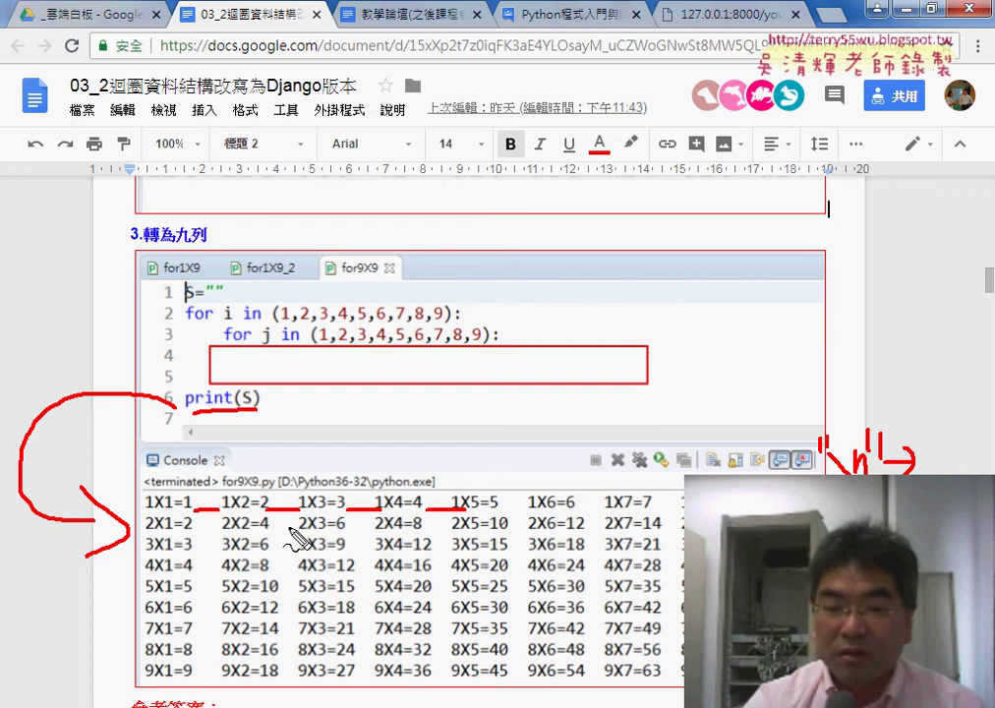
# Clear the red markup, scroll to the 如何將九九乘法表改為表格 section, and select 表格 in its heading.
pyautogui.press('Escape')
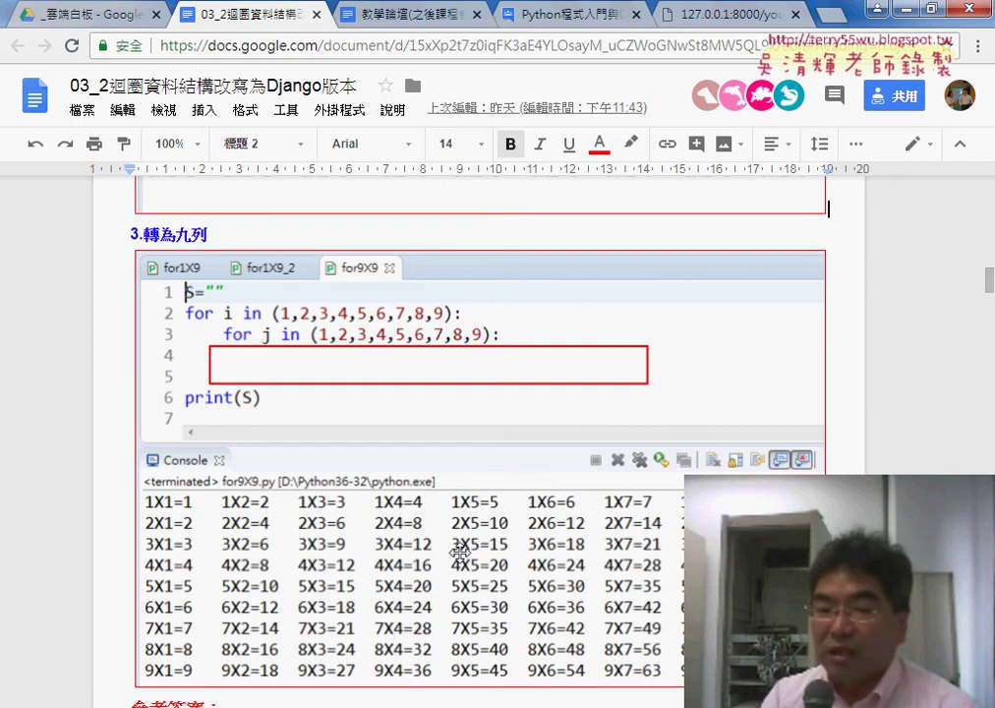
pyautogui.scroll(-3, 460, 554)
pyautogui.scroll(-2, 589, 555)
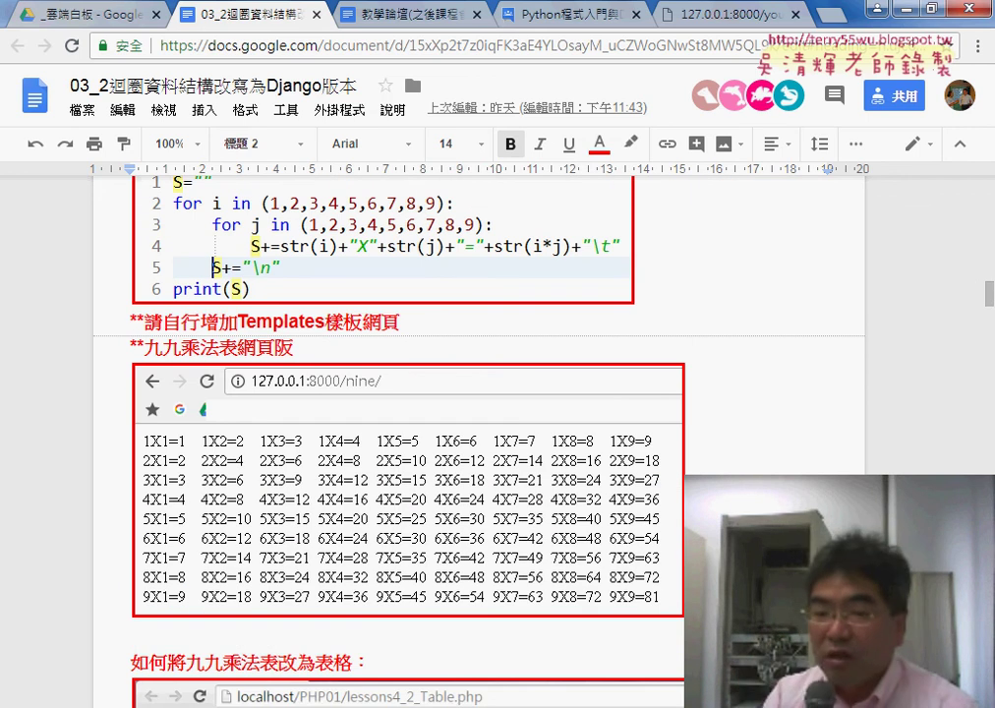
pyautogui.scroll(-2, 324, 315)
pyautogui.scroll(-3, 325, 315)
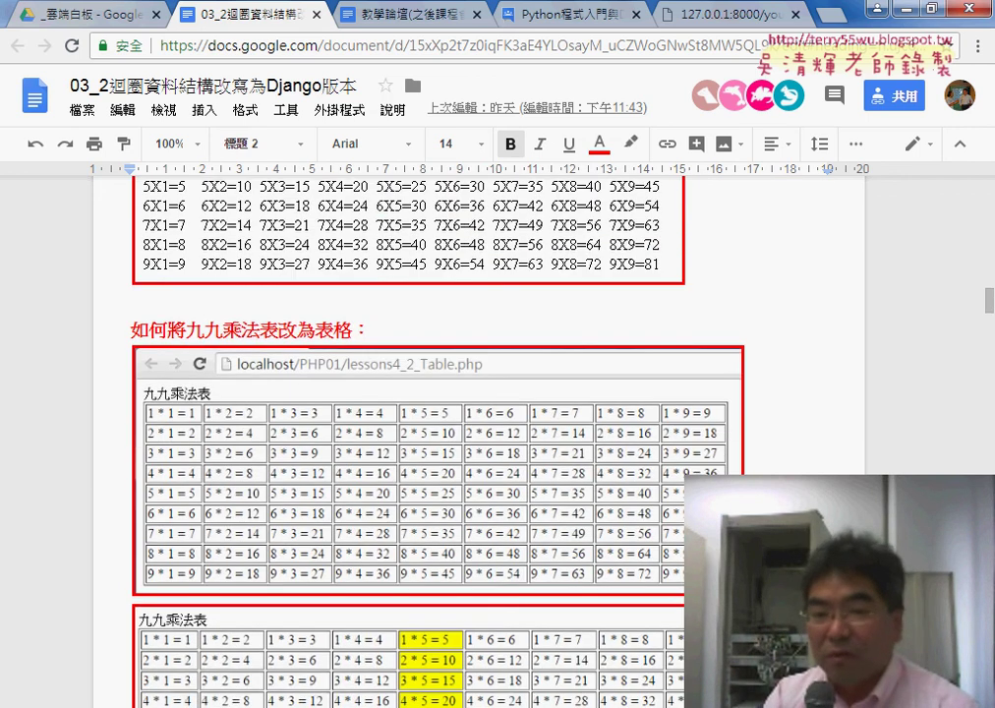
pyautogui.scroll(1, 328, 322)
pyautogui.moveTo(315, 276); pyautogui.dragTo(352, 275)
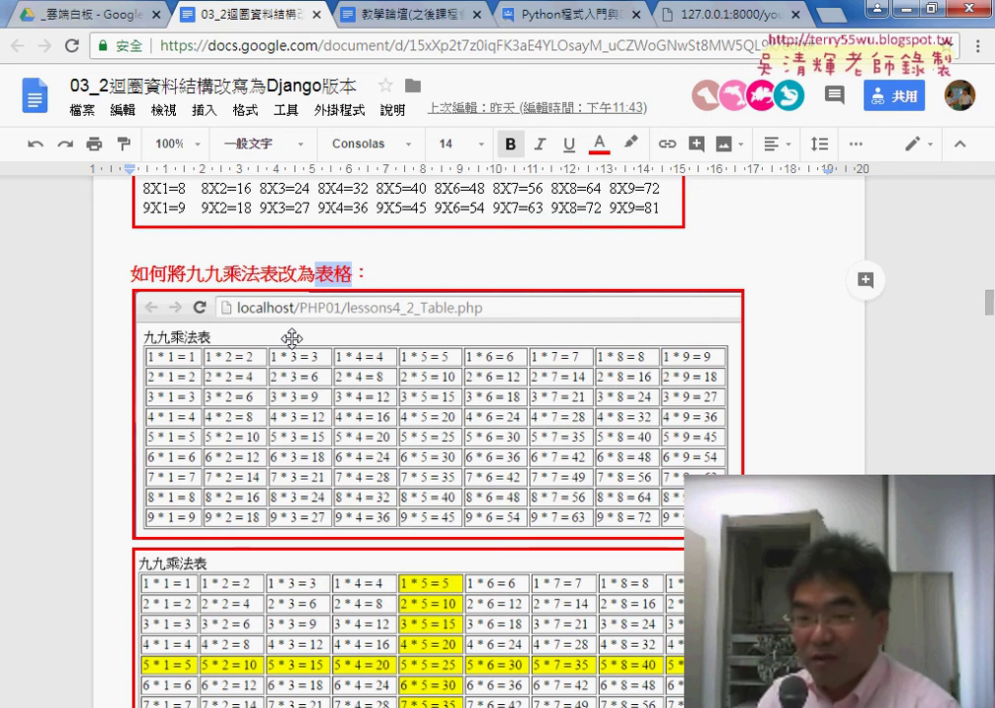
pyautogui.scroll(-2, 289, 337)
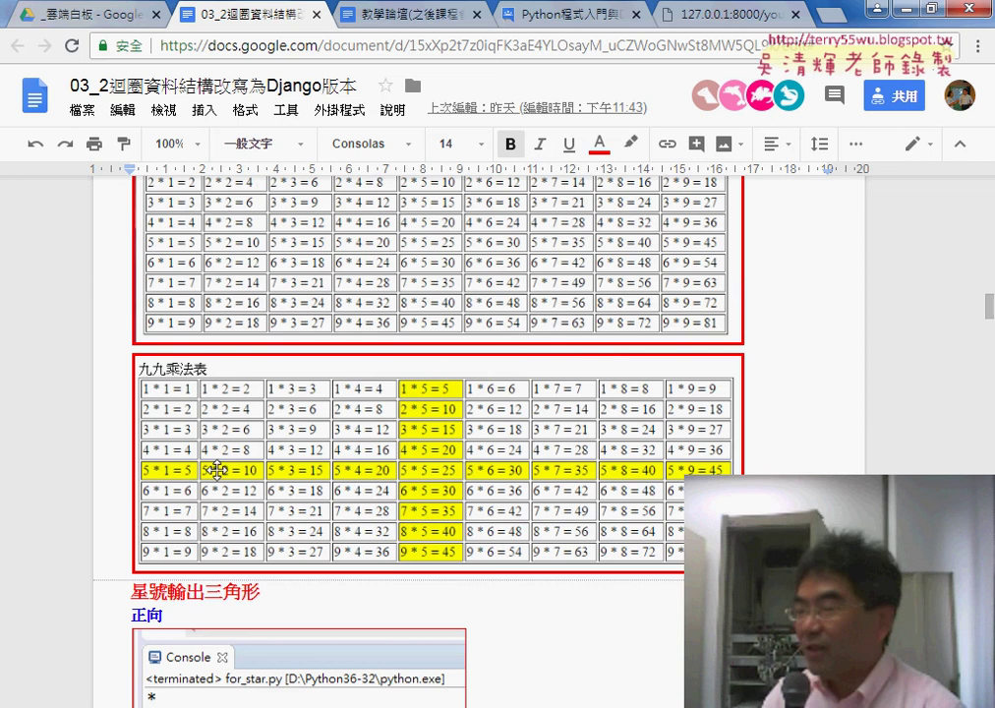